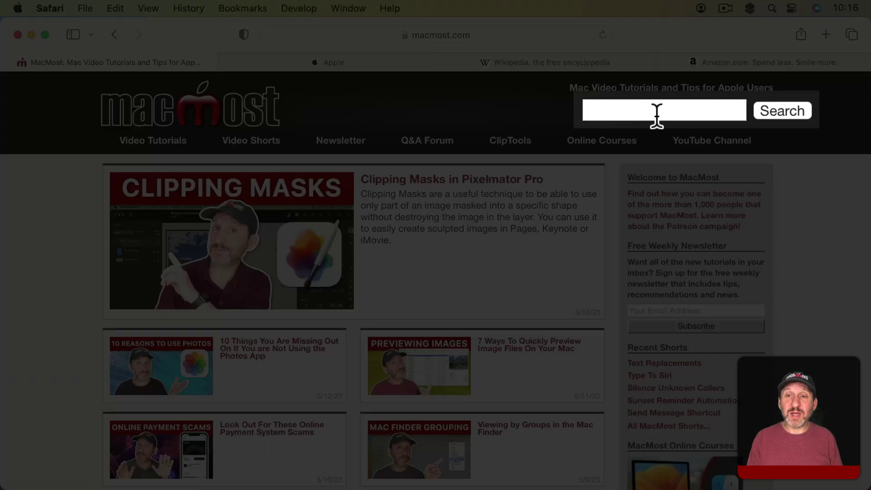
- Search 'imovie' in MacMost's site search box and scroll through the 397 results
left_click(670, 111)
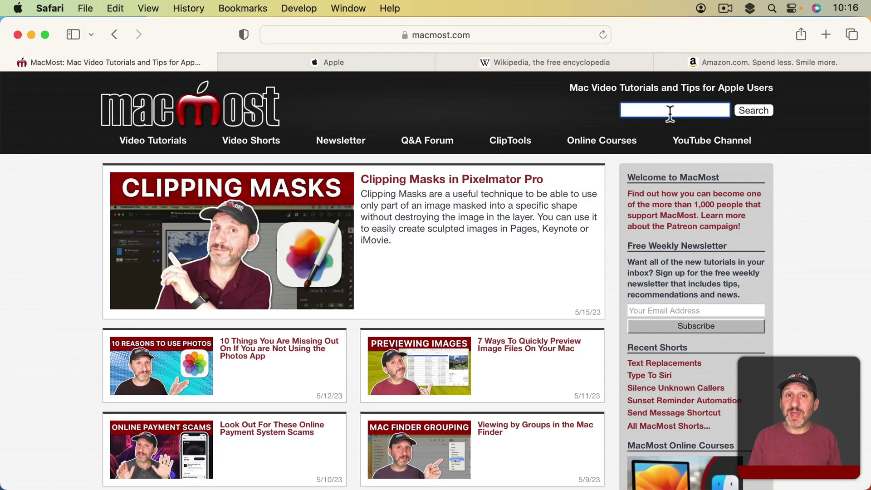
type("imovie")
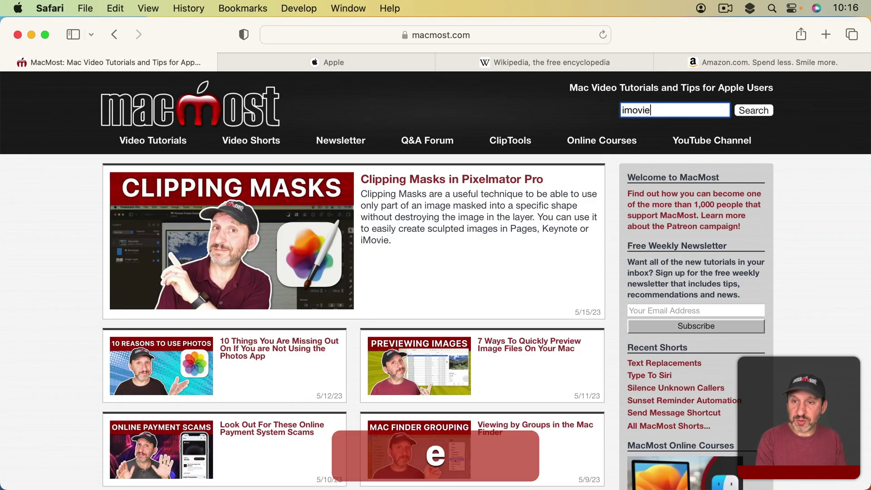
key("Return")
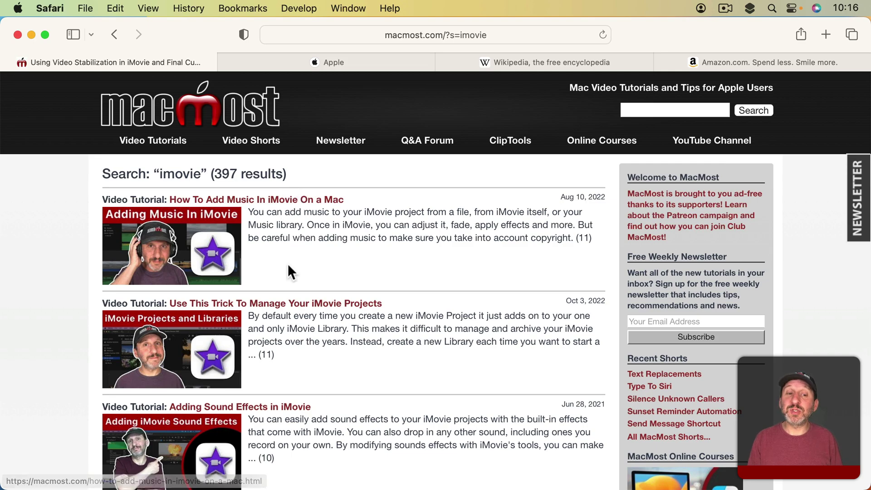
scroll(295, 353, "down", 2)
scroll(296, 353, "down", 20)
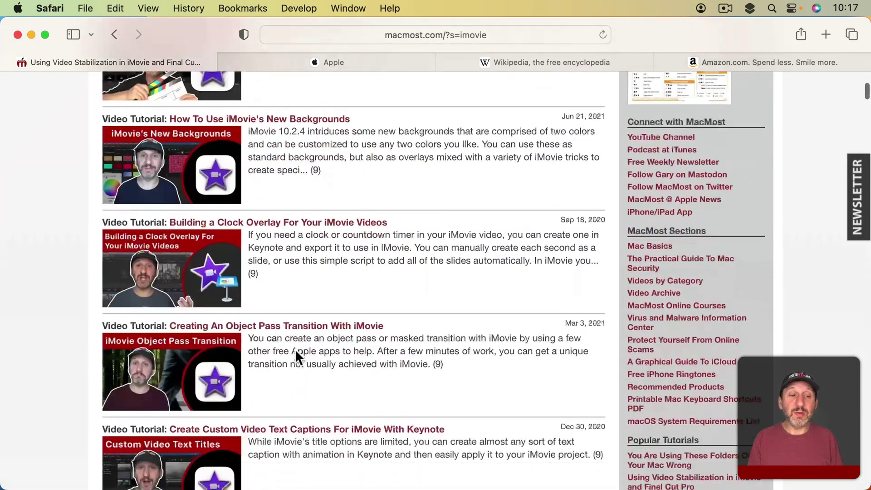
scroll(296, 353, "down", 20)
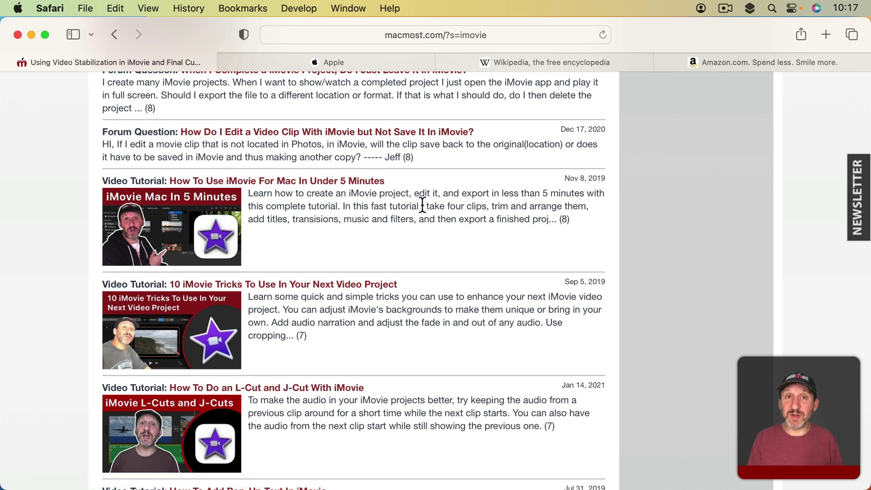
- In the Wikipedia tab, search Wikipedia for 'wombat'
left_click(544, 65)
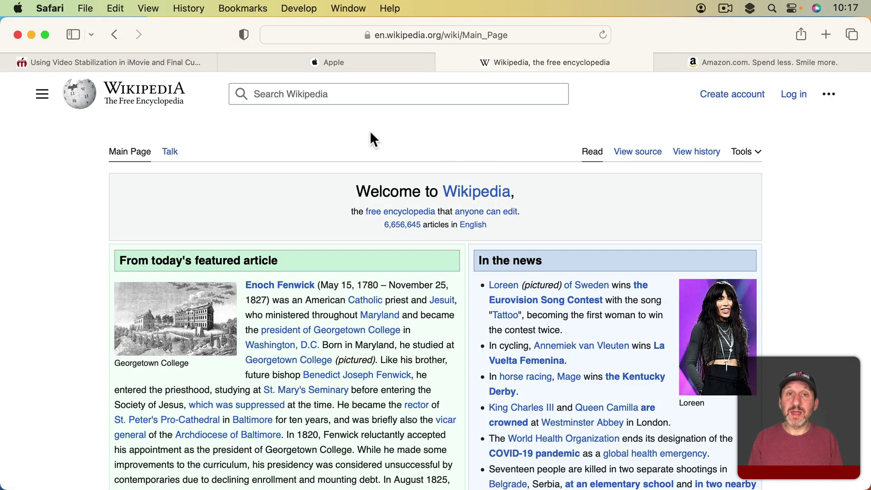
left_click(272, 95)
type("wombat")
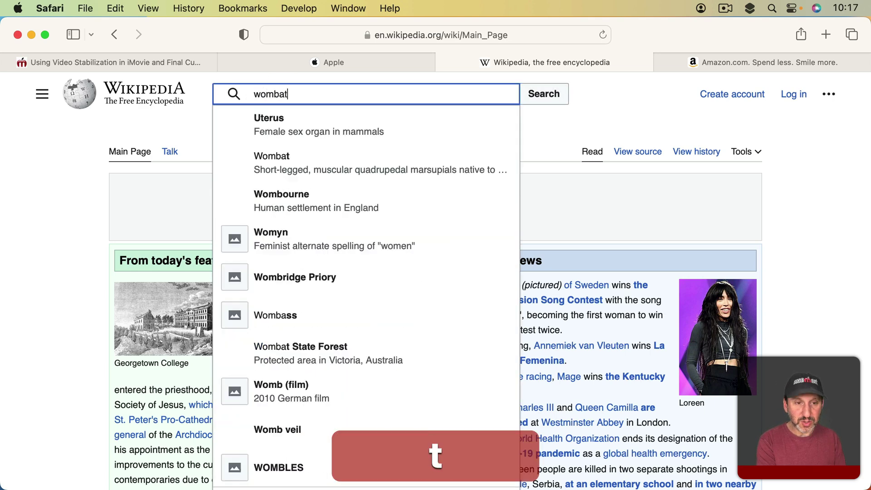
key("Return")
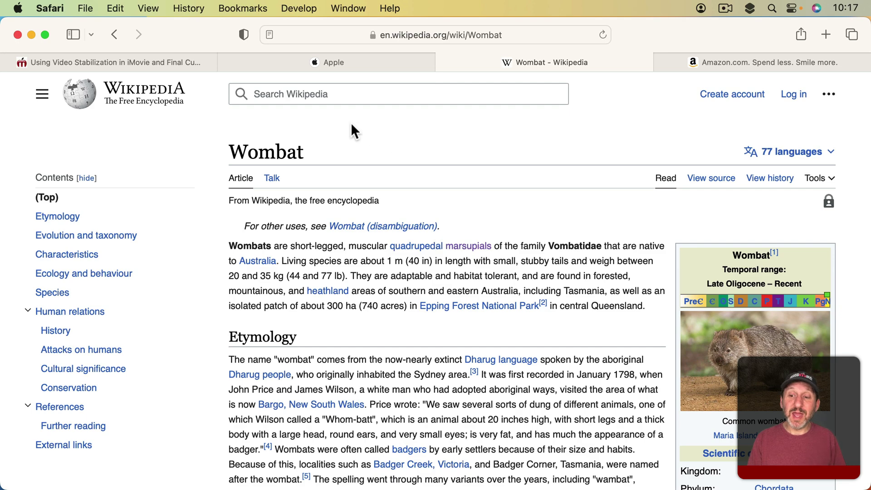
- Search Amazon for 'iphone' in its tab, then switch to the Apple tab
key("ctrl+Tab")
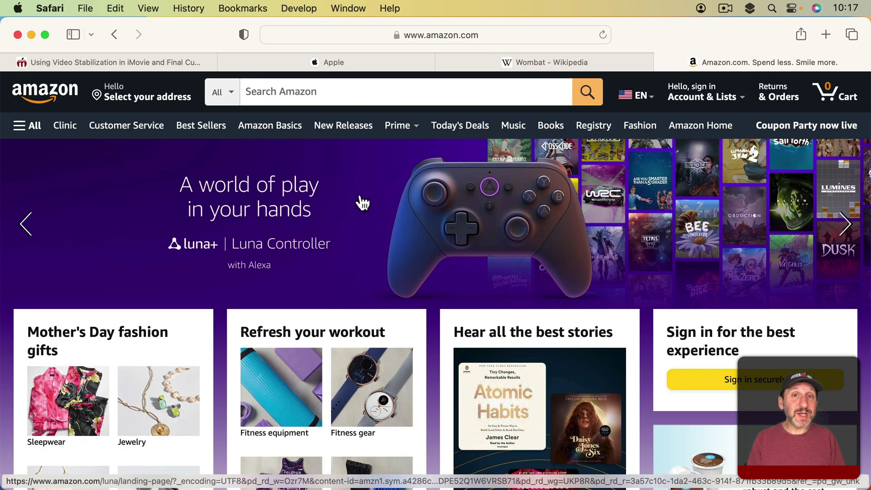
left_click(293, 97)
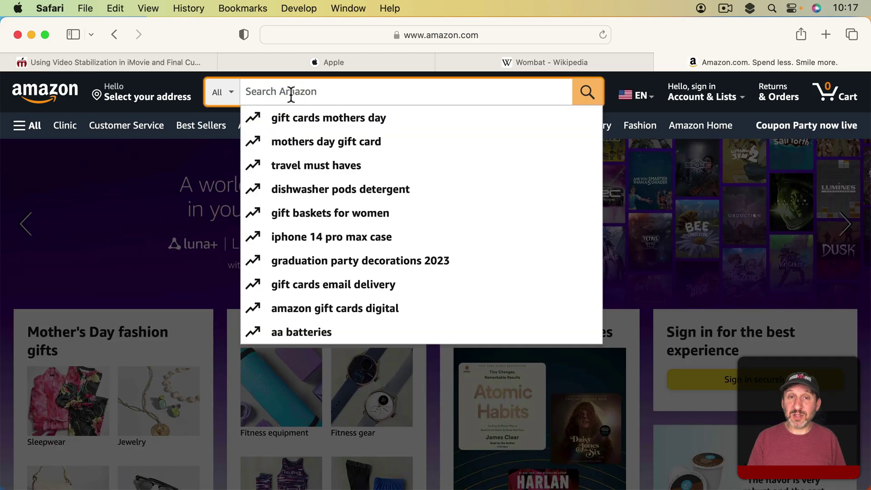
type("iphone")
key("Return")
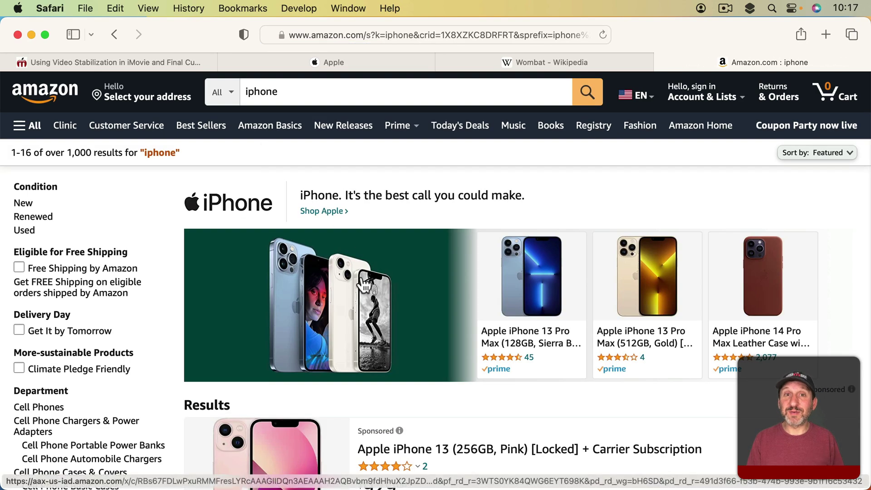
key("super+2")
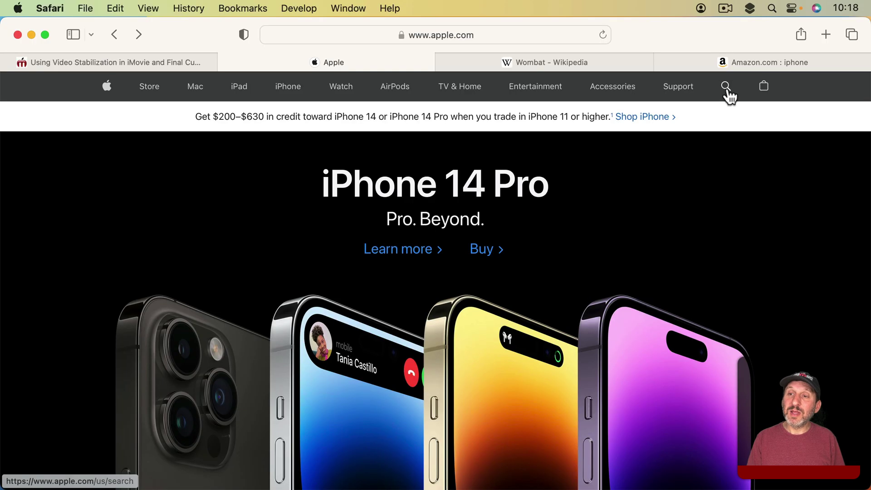
- Search apple.com for 'iphone' with the site's magnifying-glass search
left_click(727, 88)
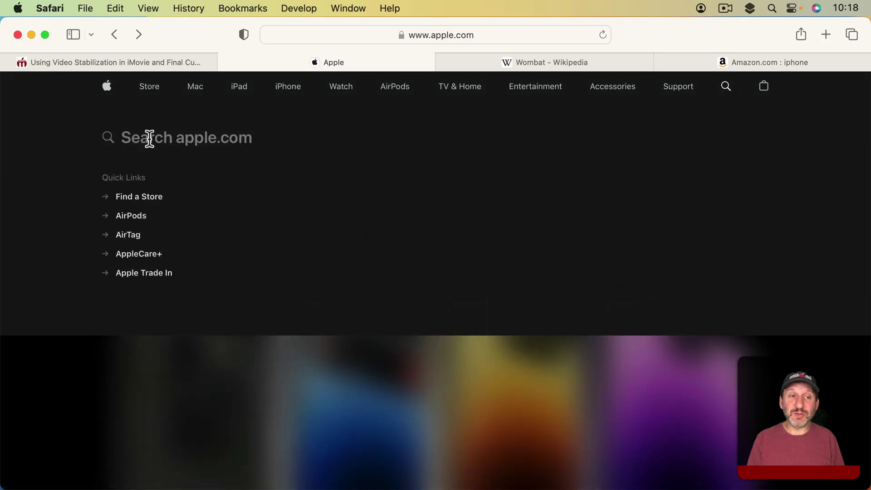
type("iphone")
key("Return")
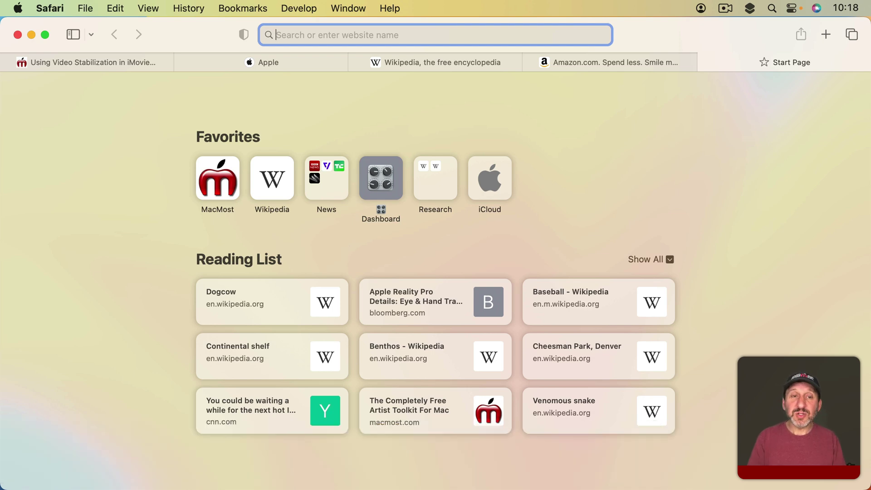
- Search Google from the address bar for 'imovie site:macmost.com'
type("imovie ")
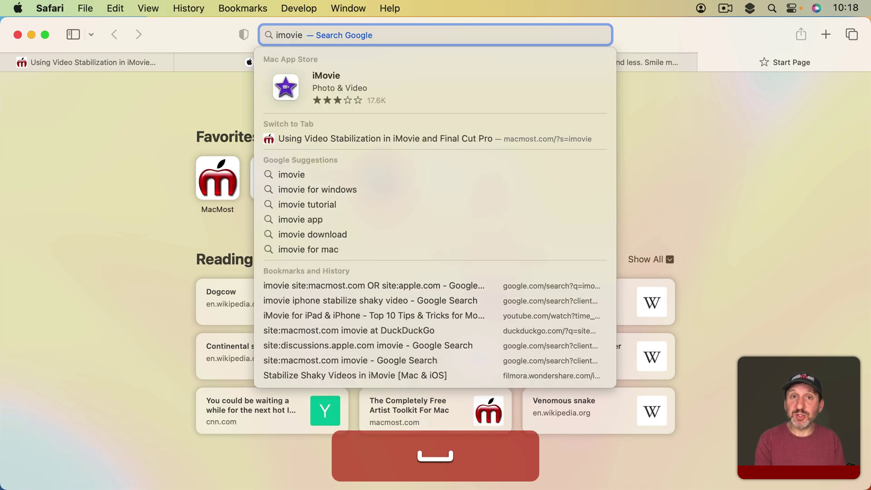
type("site:macmost.com")
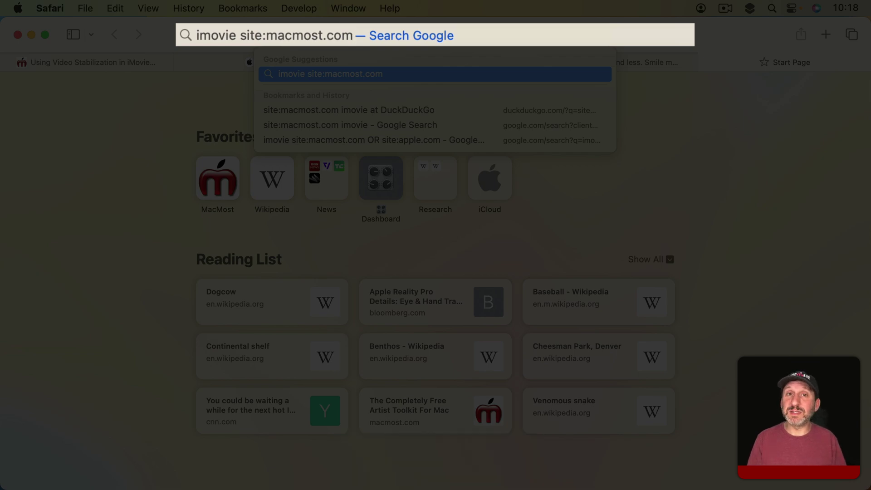
key("Return")
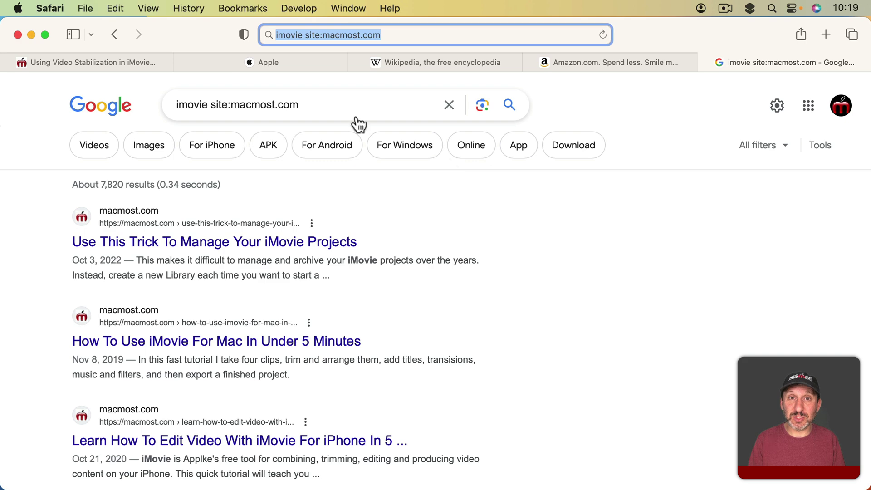
- Set Safari's search engine to DuckDuckGo in Settings > Search
left_click(49, 8)
left_click(55, 65)
left_click(400, 109)
left_click(401, 150)
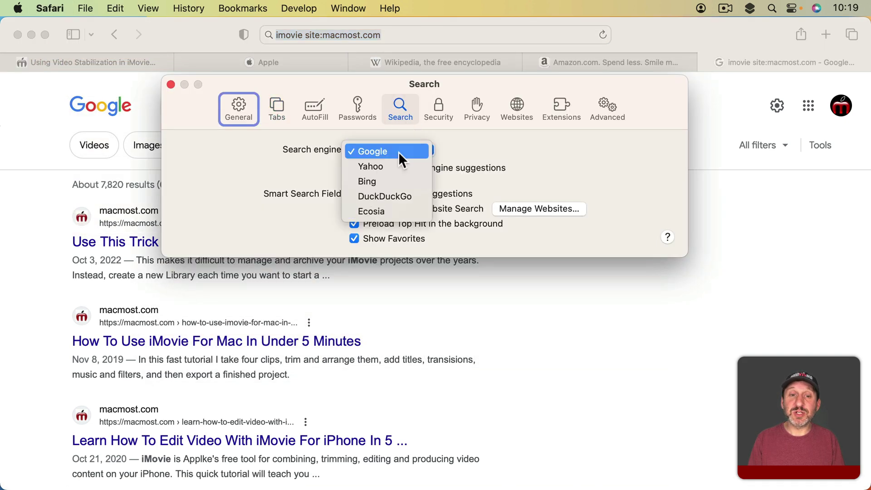
left_click(398, 196)
left_click(171, 85)
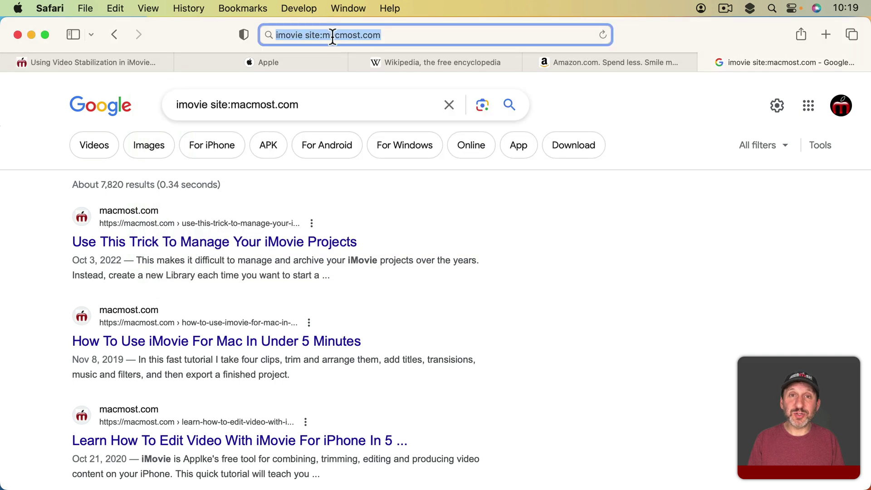
- Rerun 'imovie site:macmost.com' on DuckDuckGo and scroll the macmost.com results
left_click(397, 35)
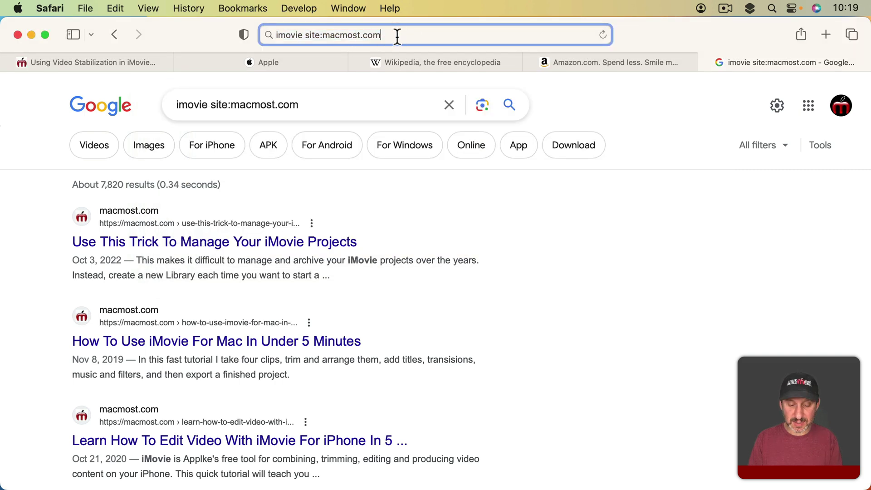
key("Return")
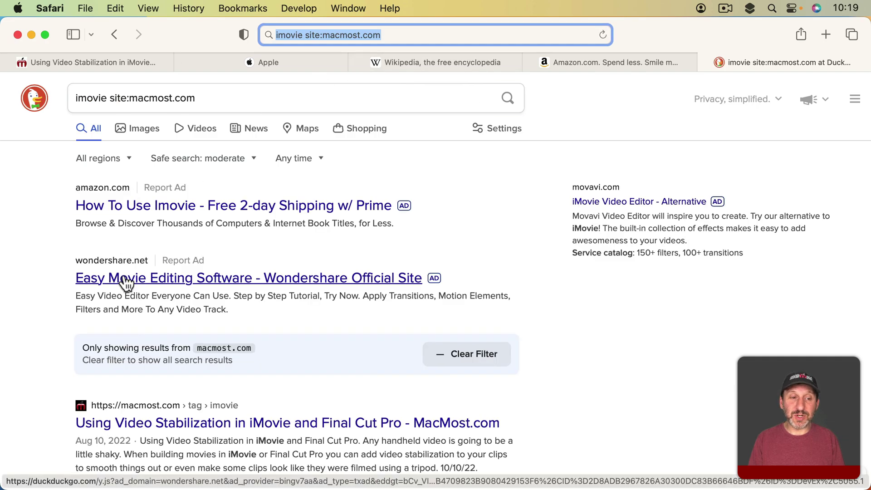
scroll(129, 308, "down", 10)
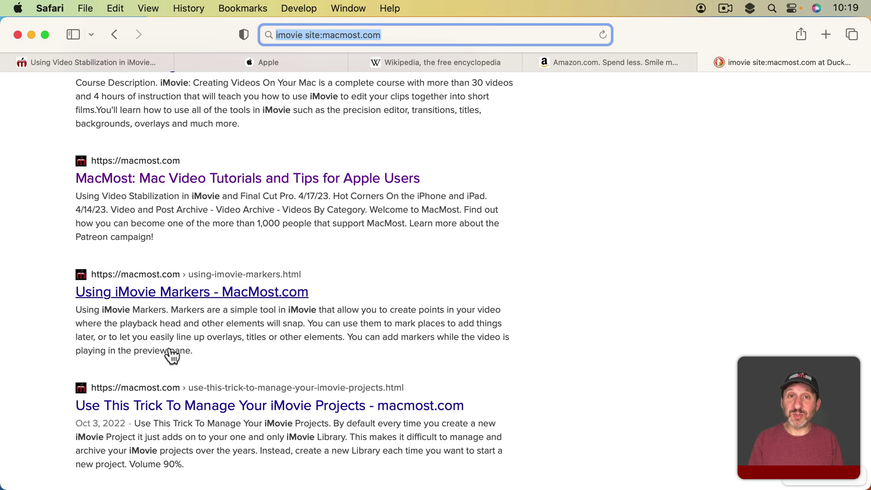
key("Right")
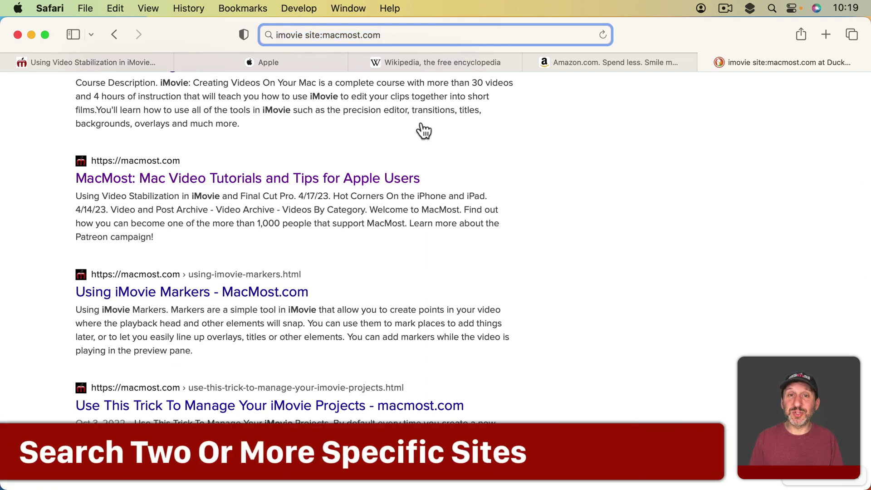
- Extend the query with 'OR site:wikipedia.org' and rerun the Google search
type("OR")
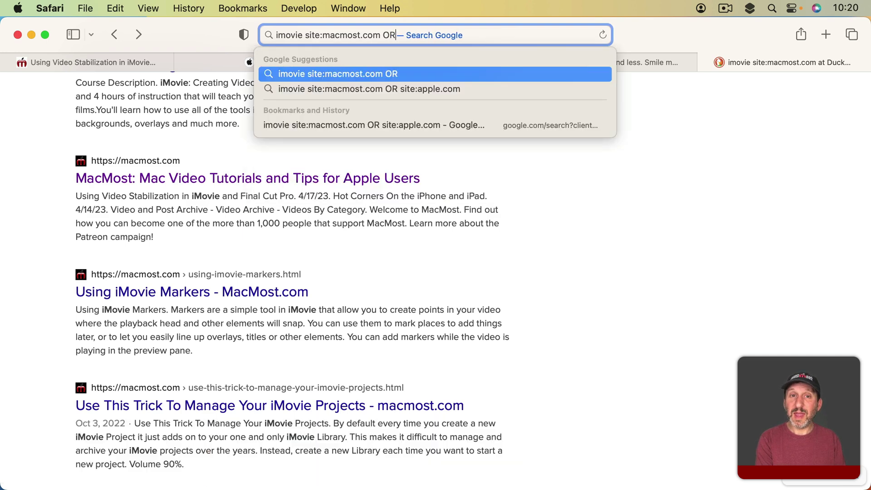
type(" site:")
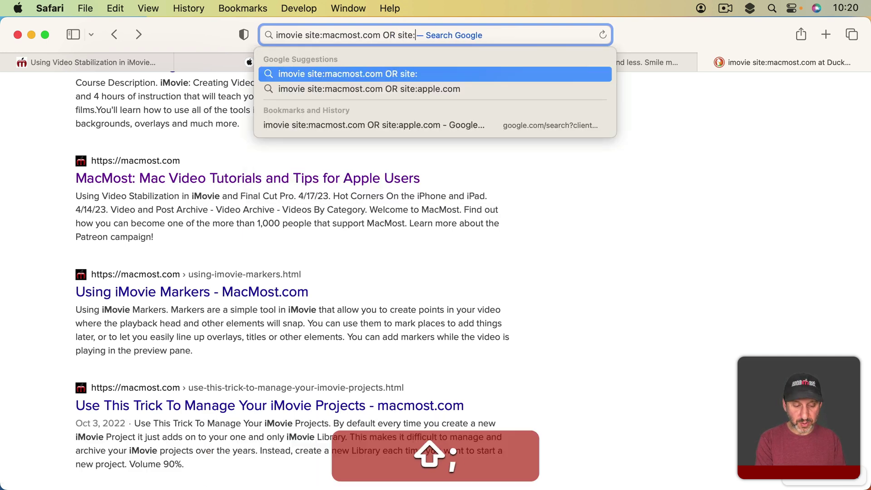
type("wikipedia.or")
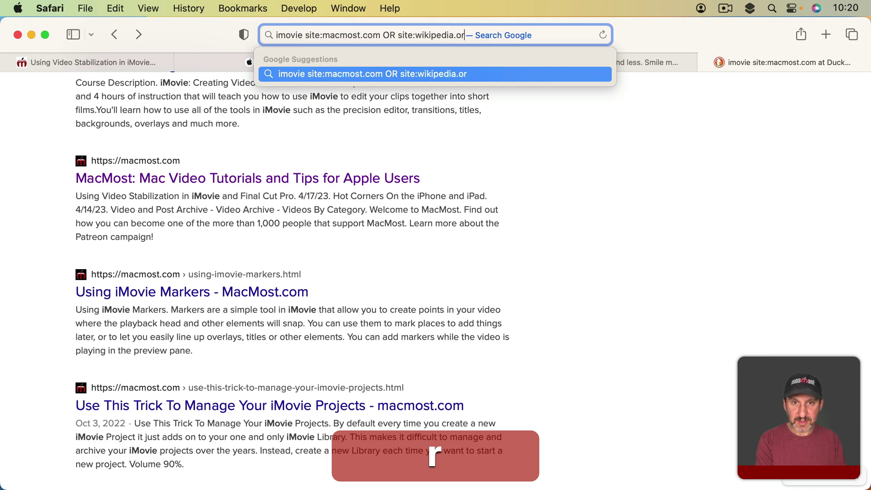
type("g")
key("Return")
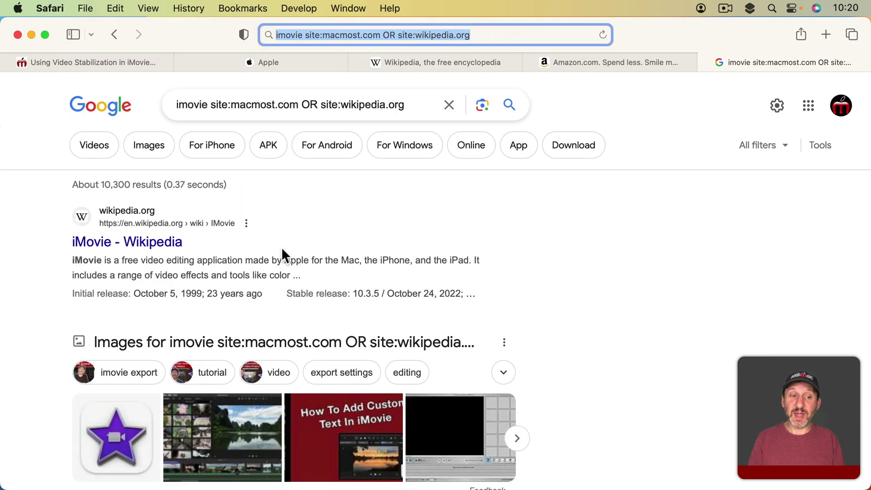
left_click(332, 36)
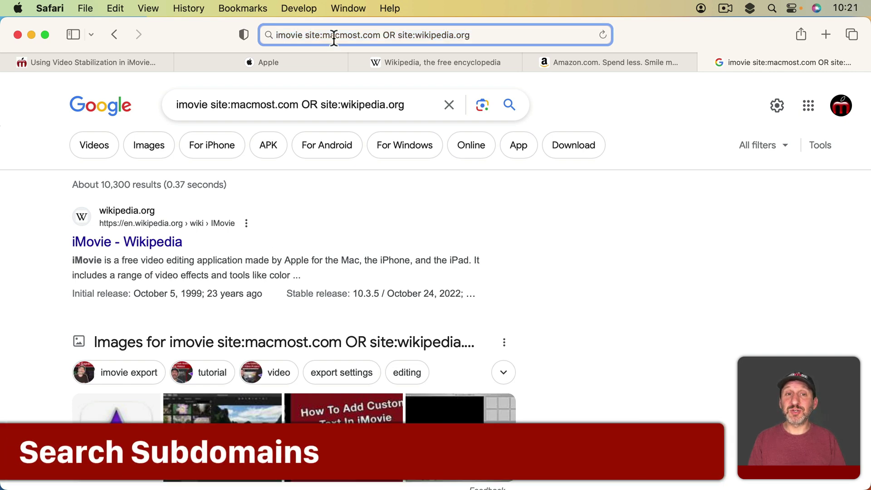
- Replace the site terms with 'site:discussions.apple.com' and rerun the imovie search
left_click_drag(334, 36, 538, 39)
type("apple.com")
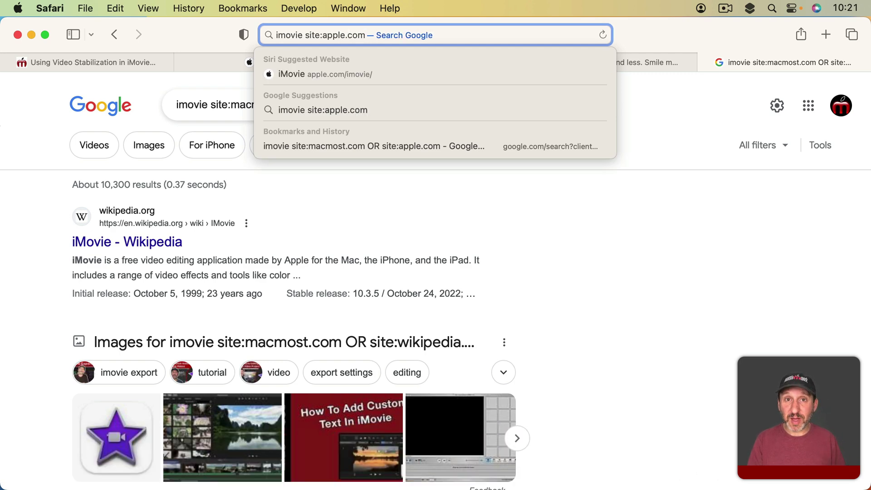
key("alt+Left")
key("alt+Left")
type("dis")
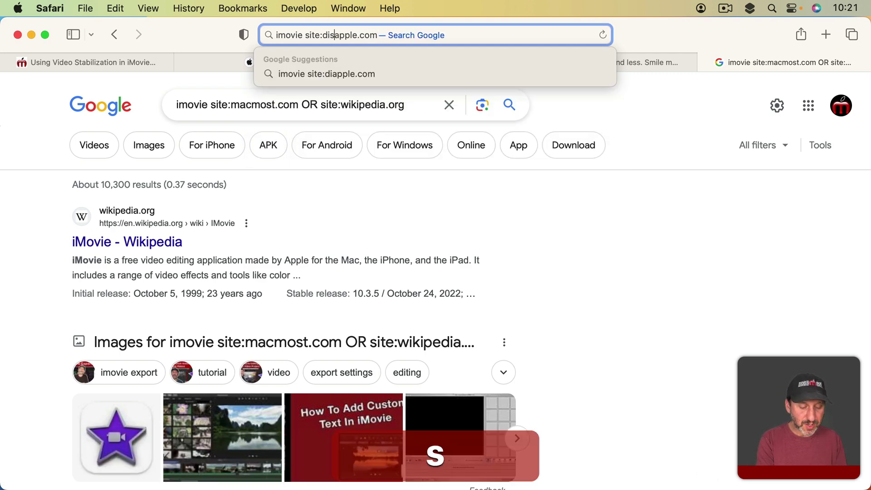
type("cussions.")
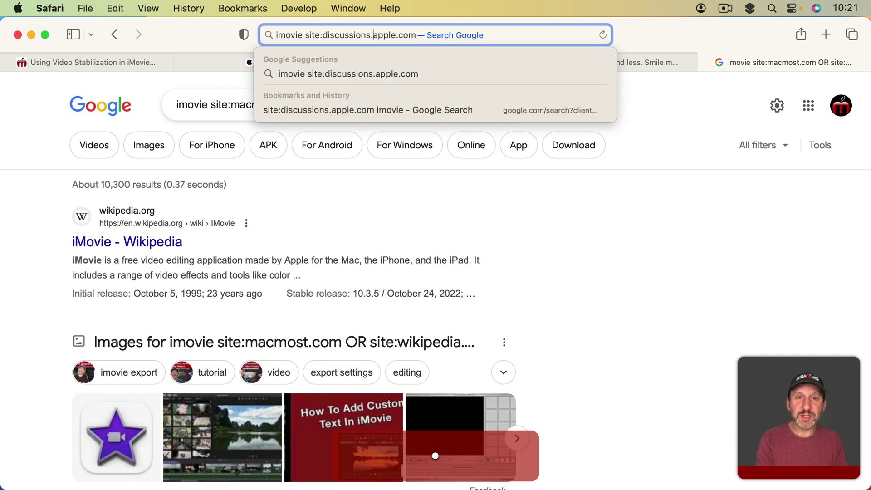
key("Return")
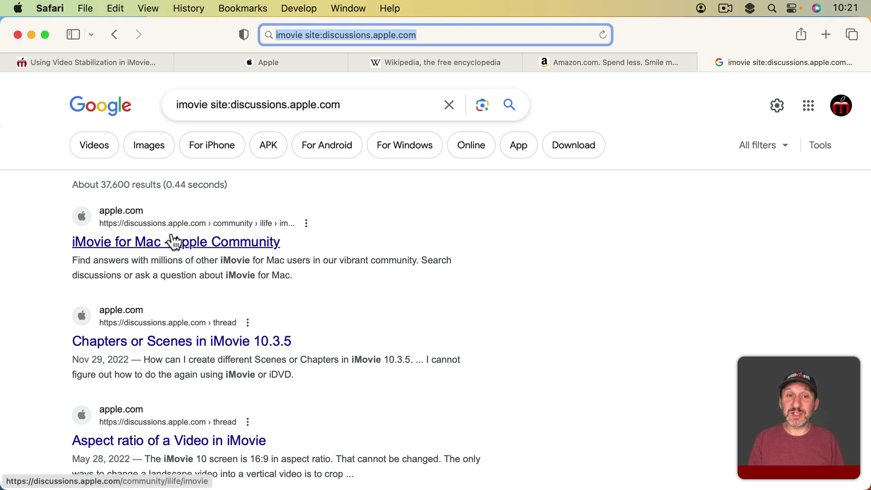
left_click(328, 35)
- Go to discussions.apple.com and open the Apple Community's search page
left_click_drag(321, 35, 245, 35)
key("BackSpace")
key("Return")
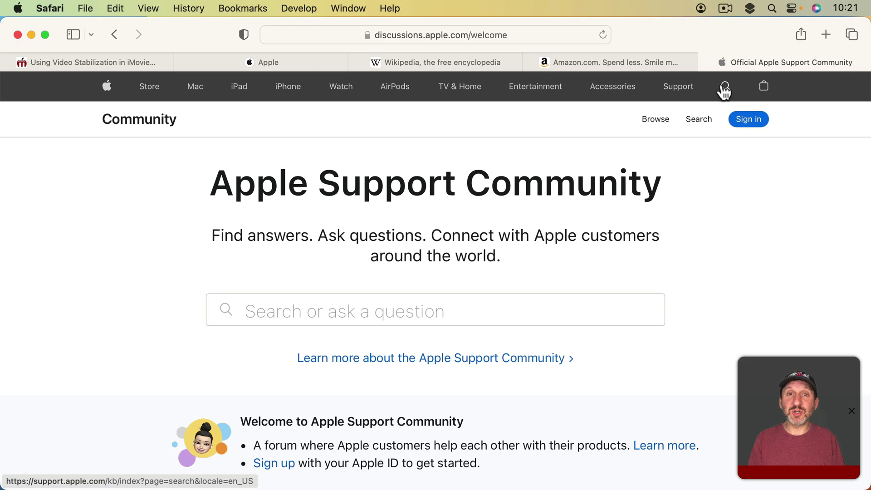
left_click(701, 119)
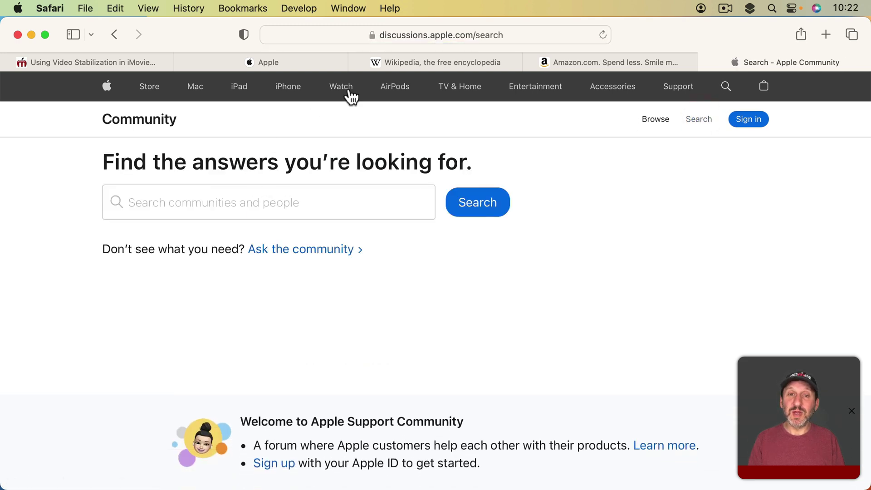
left_click(181, 203)
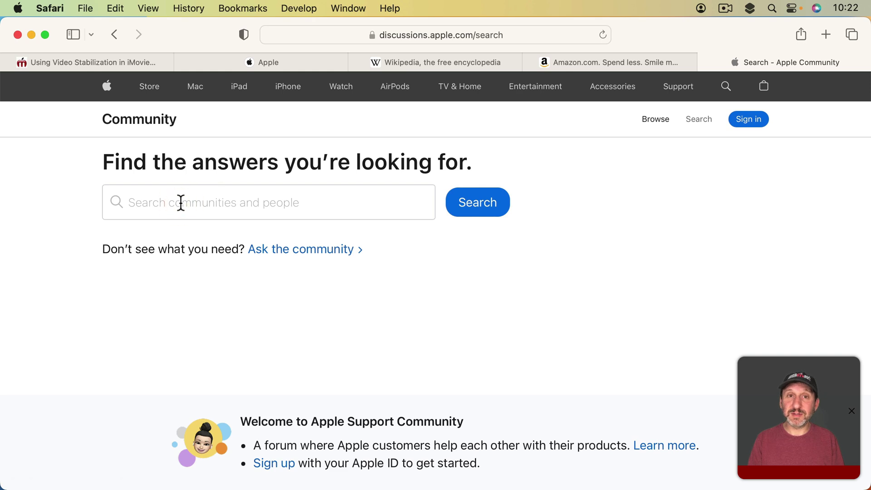
- In the Amazon tab, enter 'iphone' and open the All departments dropdown
left_click(601, 59)
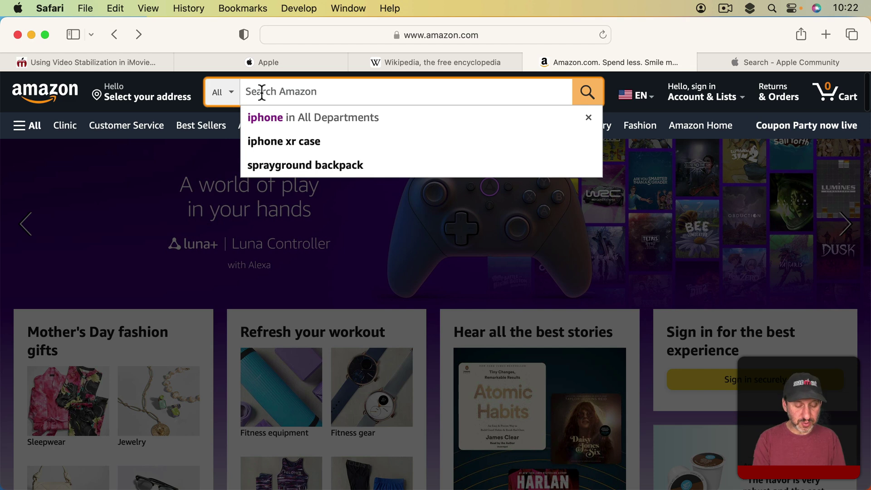
type("iphone")
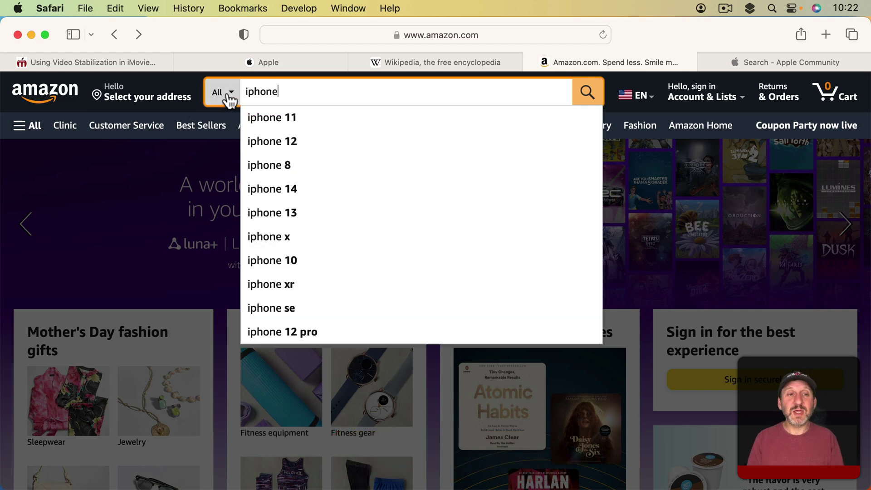
left_click(228, 94)
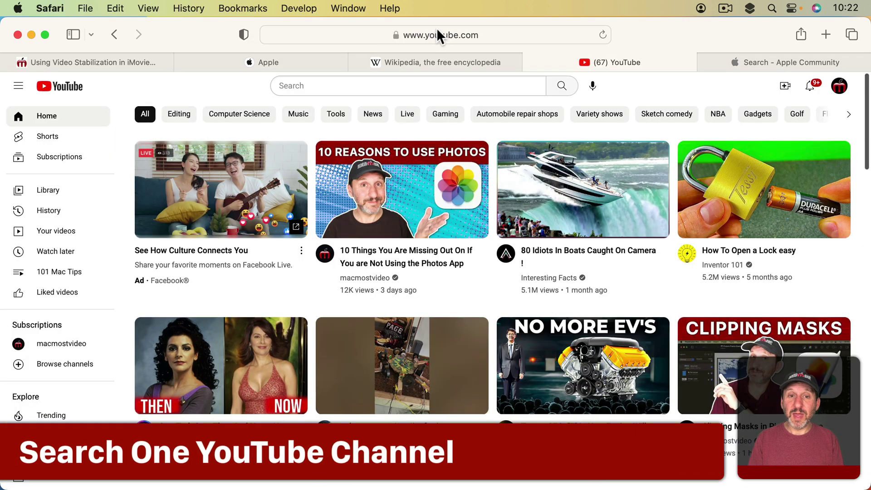
- Search the macmostvideo YouTube channel for 'imovie' via one of its videos' channel page
left_click(368, 86)
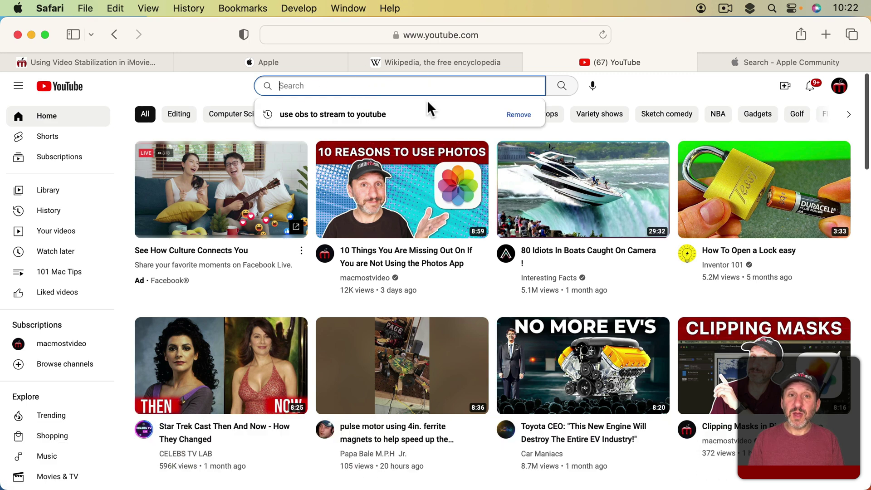
left_click(379, 251)
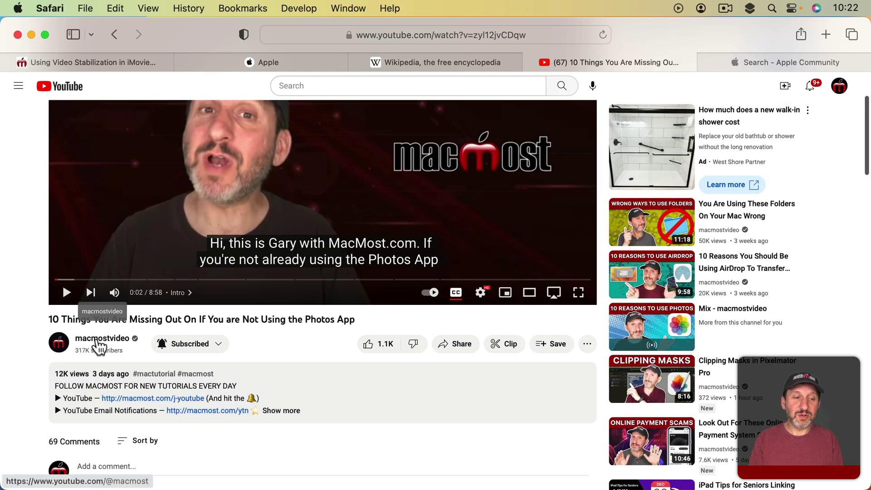
left_click(97, 340)
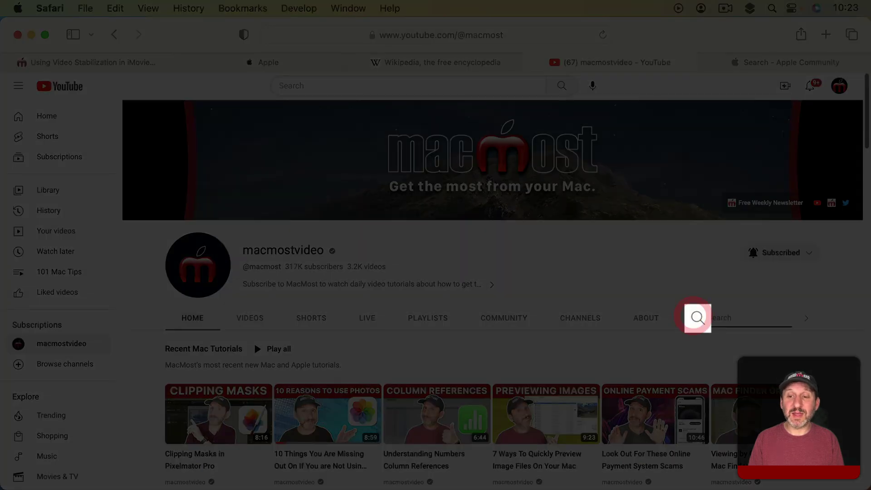
left_click(697, 318)
type("imovie")
key("Return")
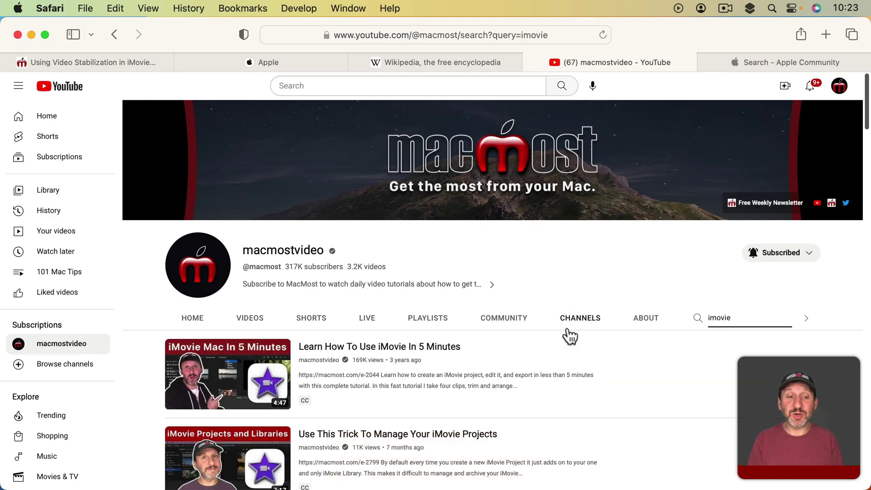
scroll(567, 335, "down", 10)
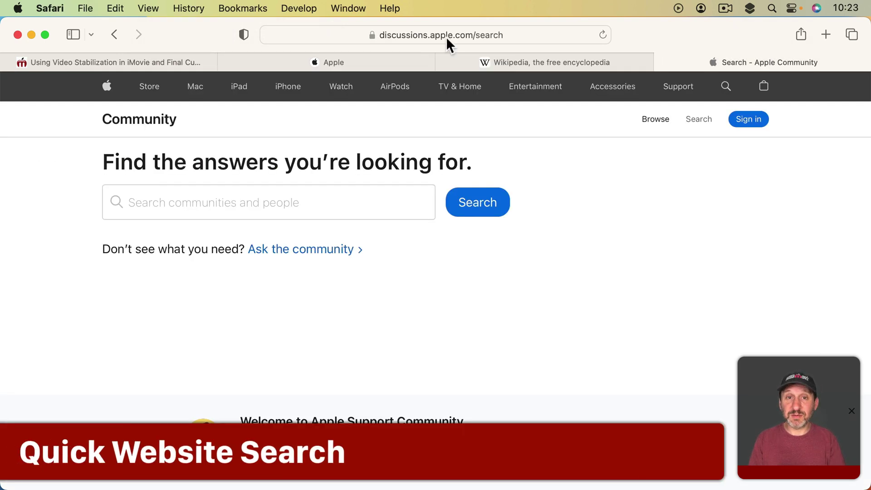
- Enter 'macmost.com imovie' in the address bar and choose Search macmost.com
left_click(445, 37)
key("BackSpace")
type("macmost")
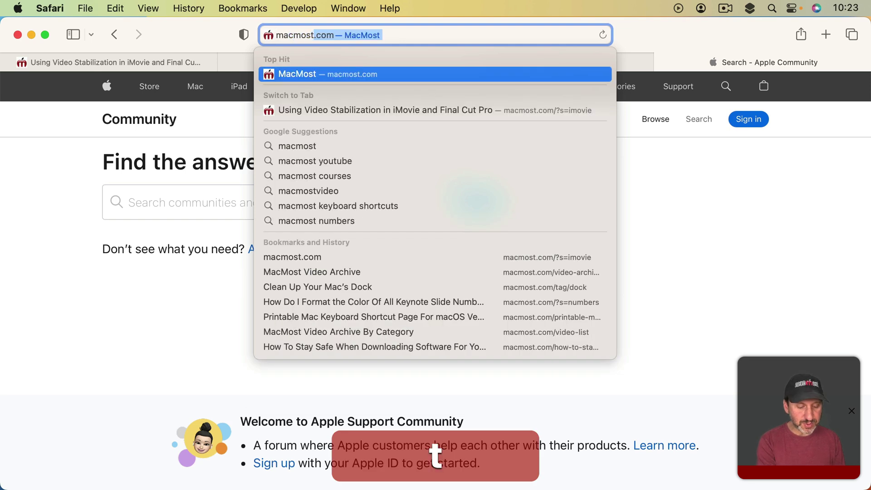
type(".com")
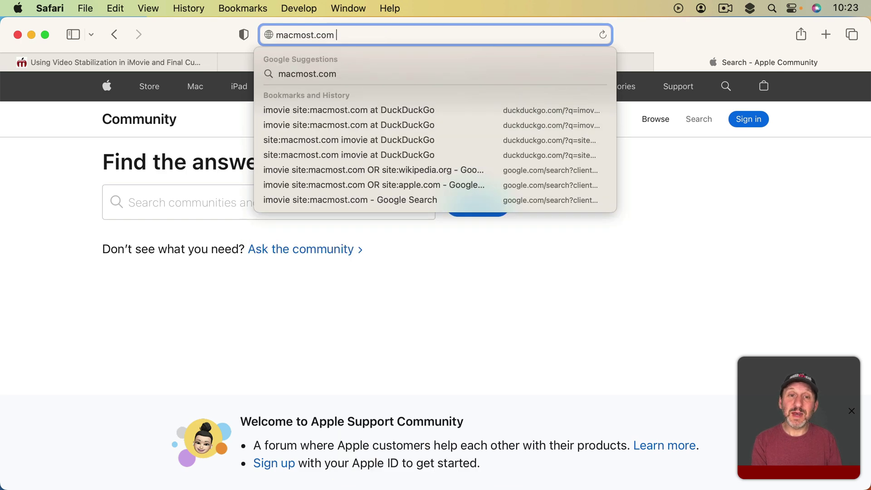
type(" imovie")
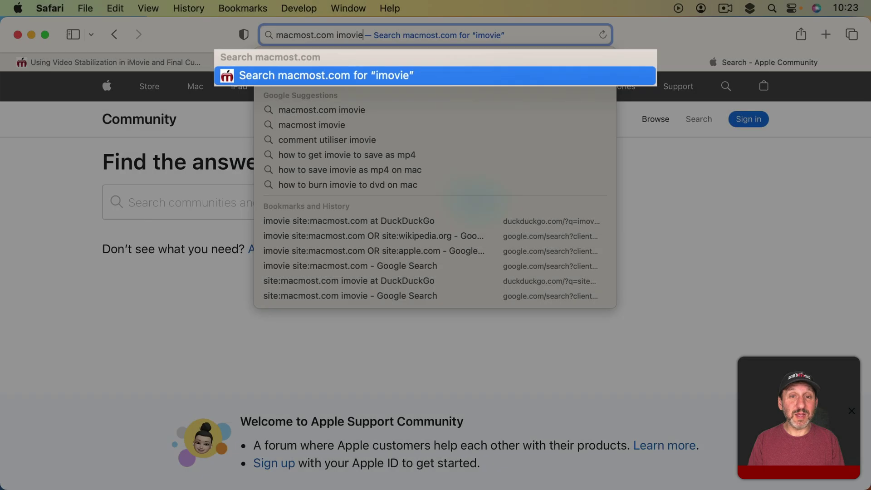
left_click(397, 72)
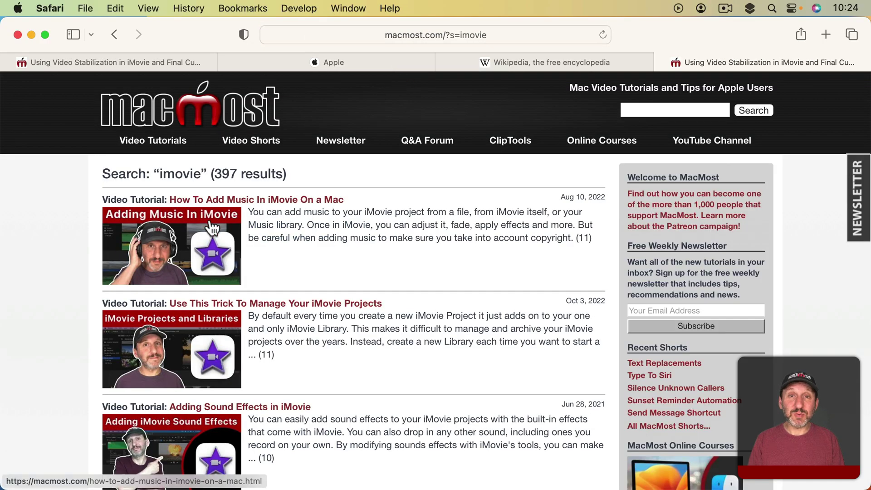
left_click(675, 109)
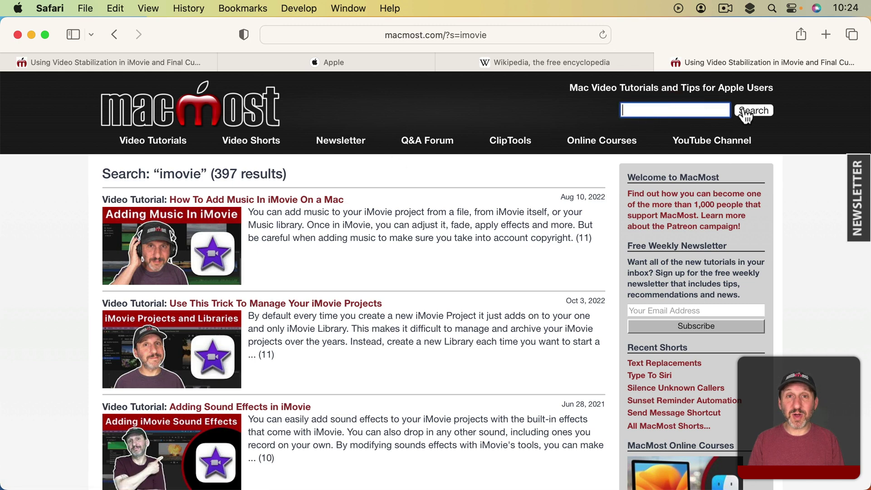
- In the Wikipedia tab, enter 'wikipedia.org wombat' and pick the Wombat article
left_click(542, 63)
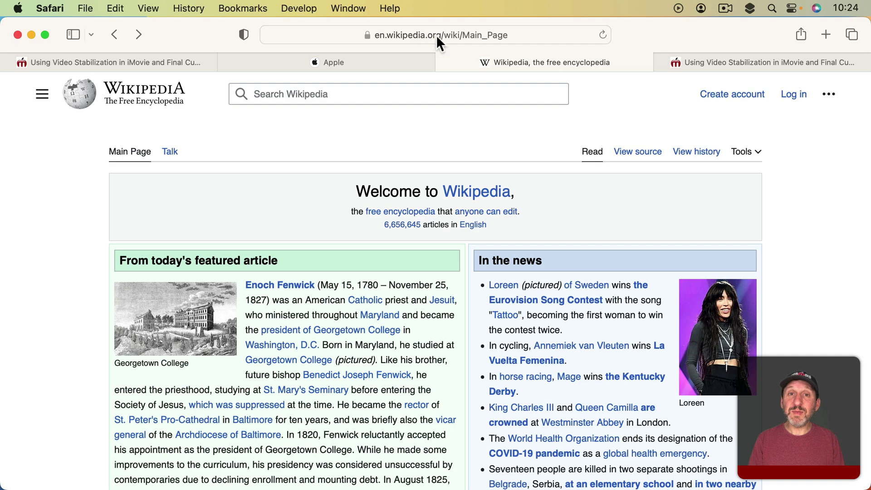
left_click(464, 35)
type("wikipedi")
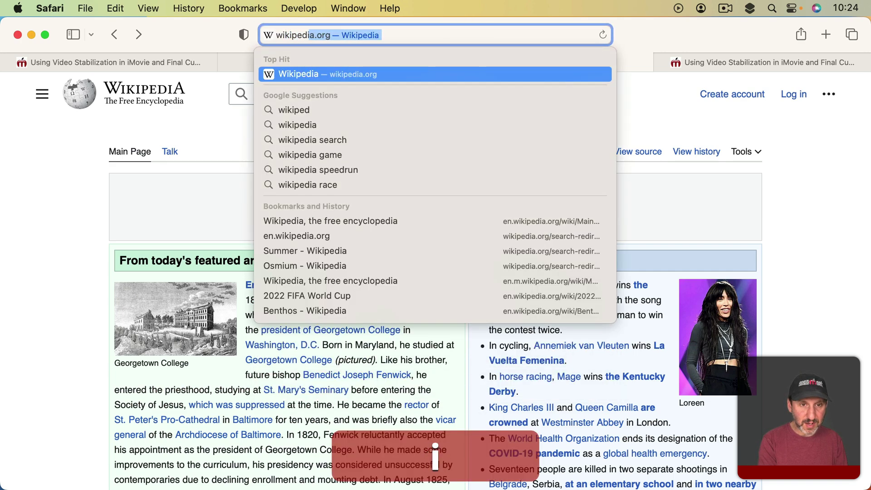
type("a.org ")
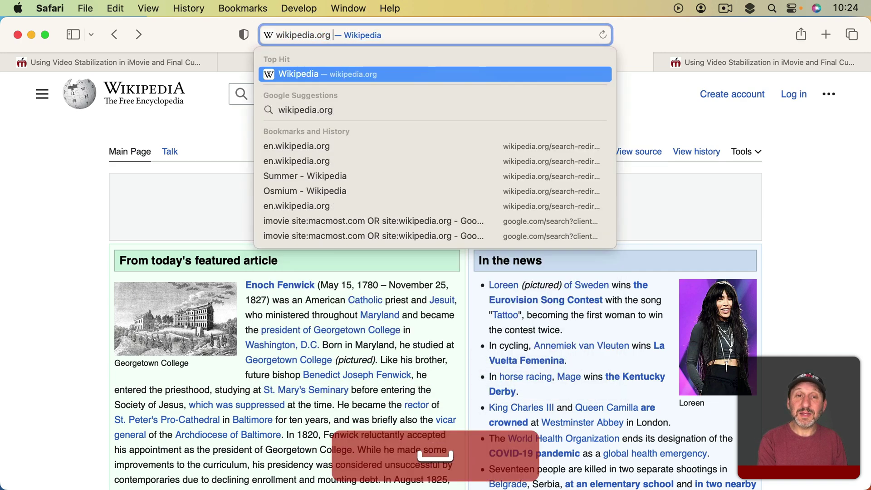
type("wombat")
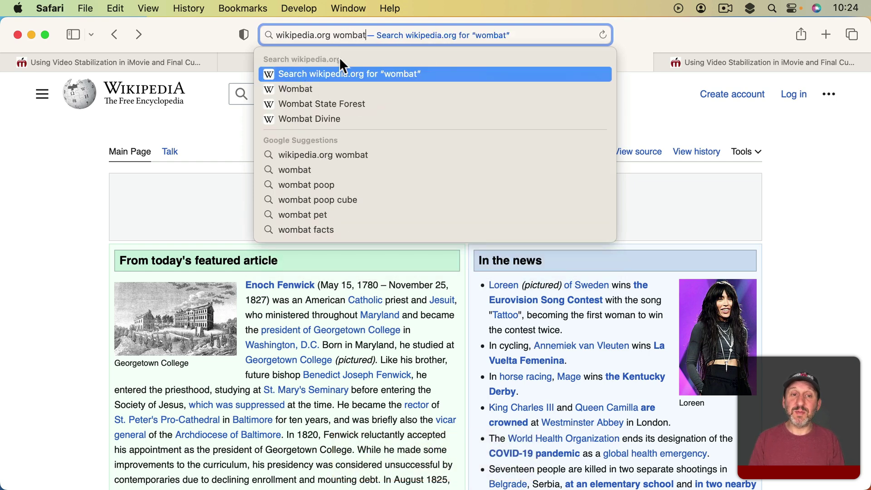
left_click(302, 88)
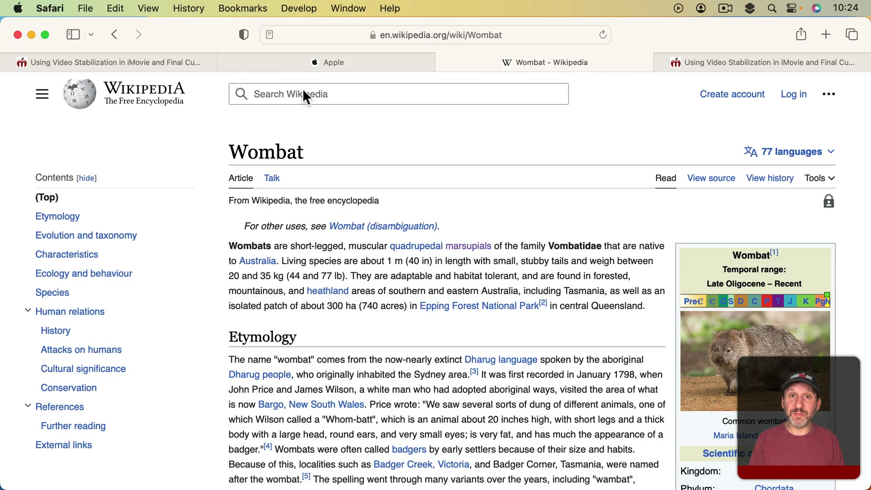
- Review the Quick Website Search list in Search settings, keeping all six sites including macmost.com and youtube.com
left_click(53, 12)
left_click(67, 64)
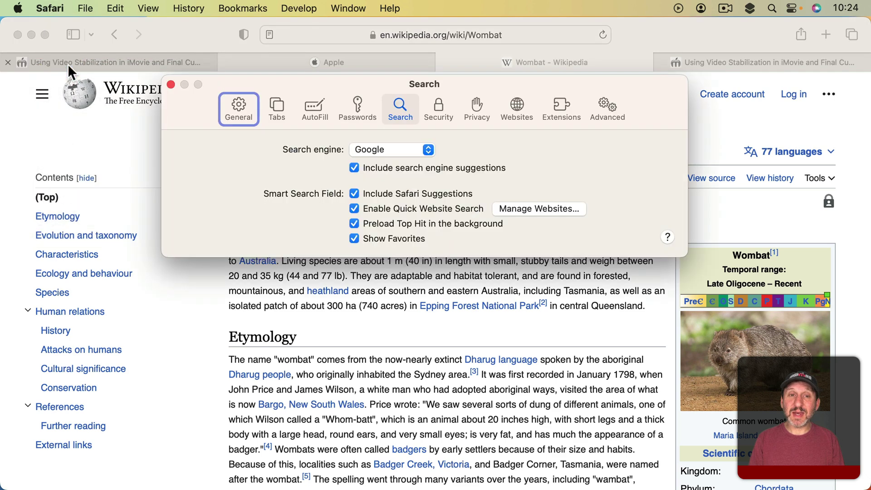
left_click(400, 104)
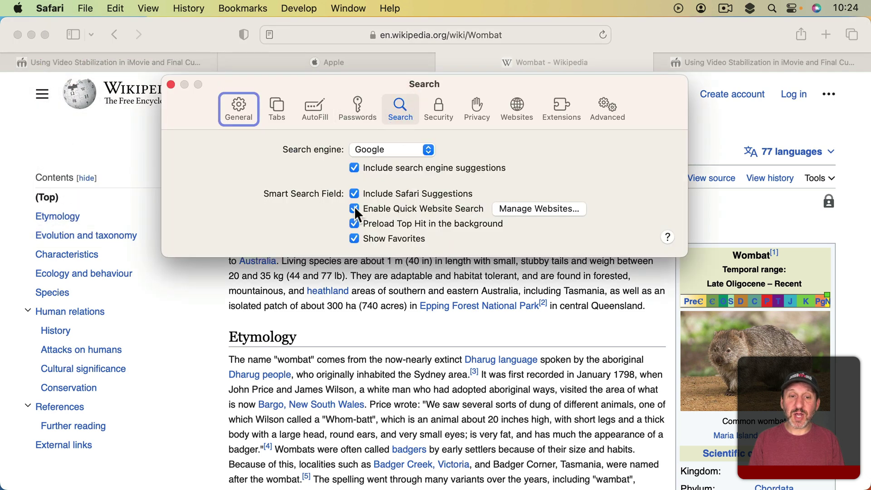
left_click(527, 208)
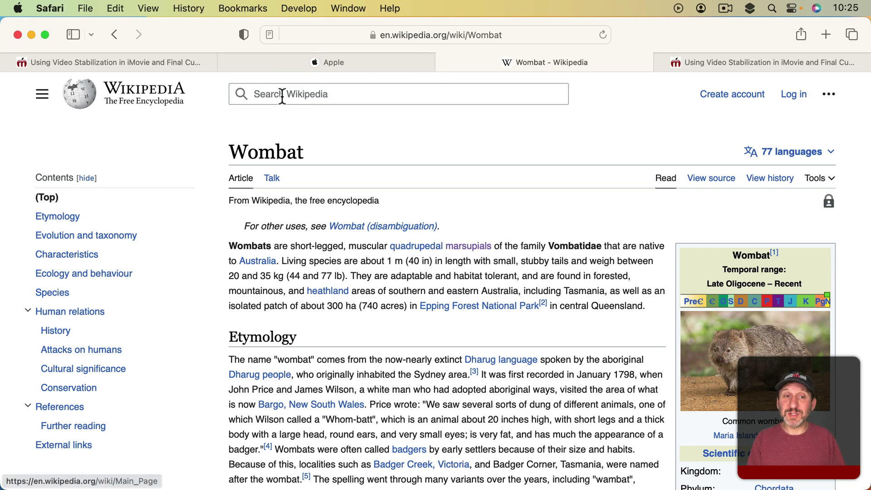
- Point out Wikipedia's search box and the address bar, then scroll apple.com to its footer links
left_click(294, 94)
left_click(420, 34)
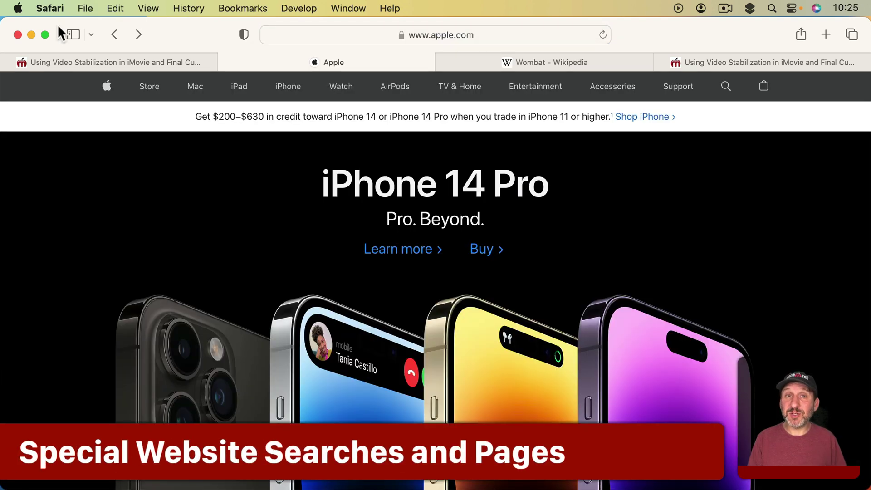
scroll(56, 335, "down", 20)
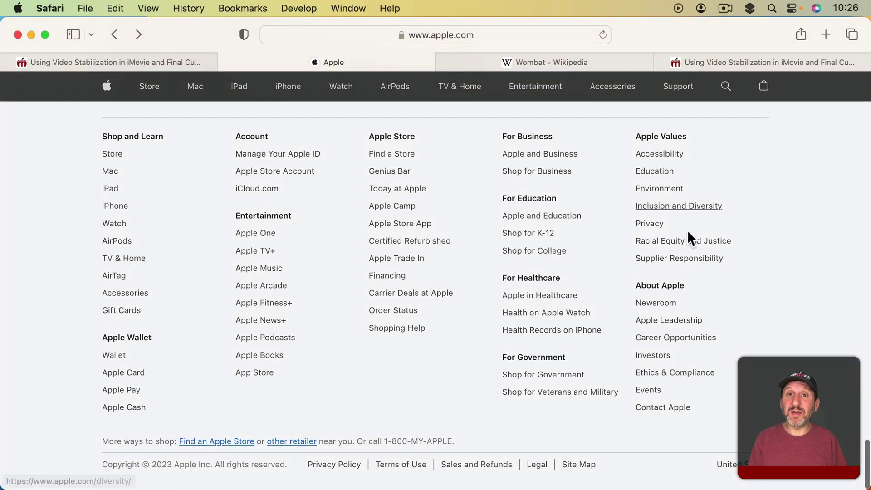
- Open Apple's Find a Store page, then the MacMost Video Tutorials listing
left_click(403, 154)
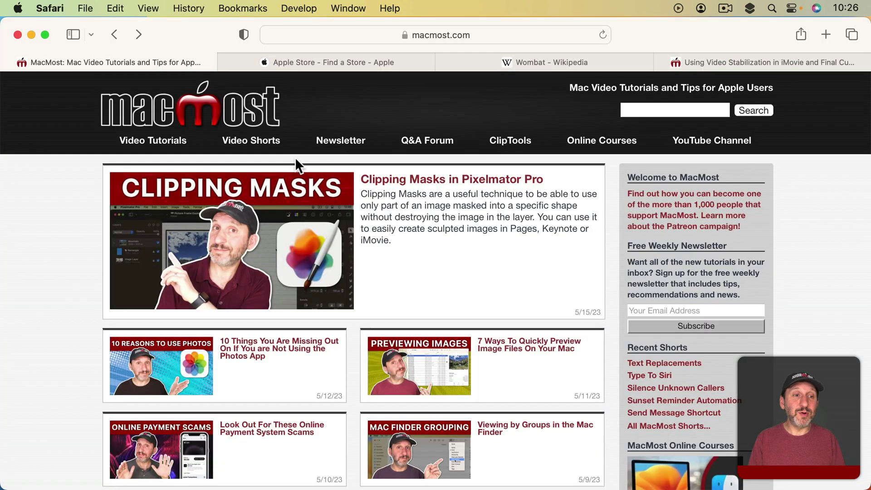
left_click(145, 144)
scroll(227, 327, "down", 2)
scroll(227, 326, "down", 5)
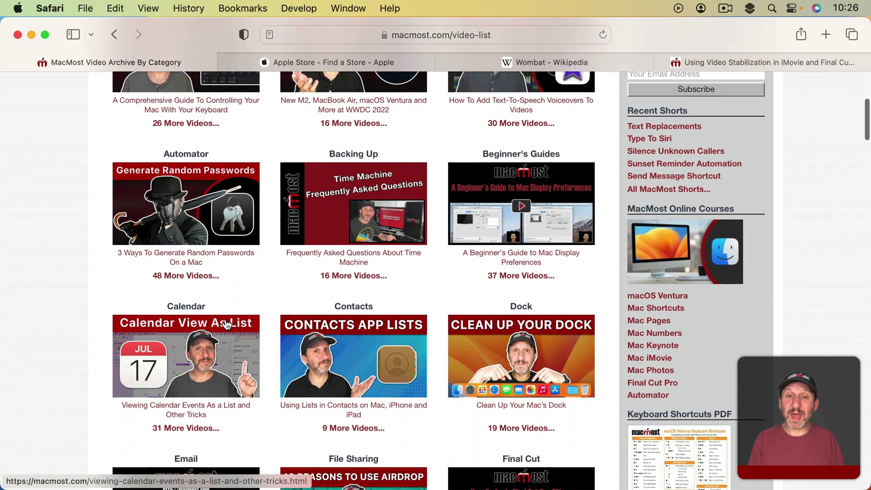
scroll(515, 312, "down", 3)
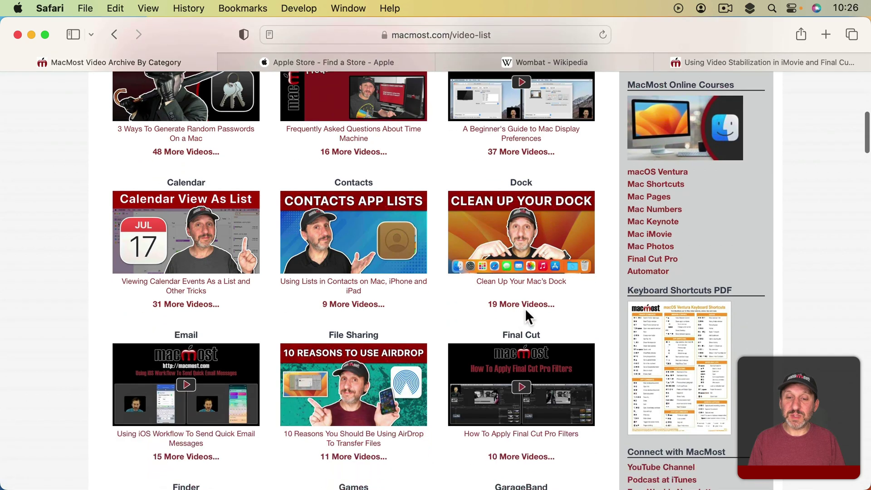
- Show all 19 more Dock videos, then open the complete MacMost Video List archive
left_click(518, 304)
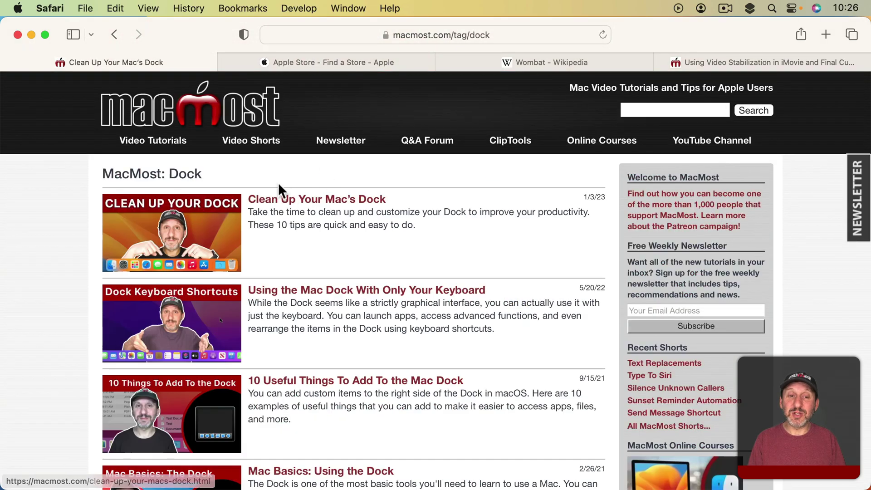
scroll(454, 320, "down", 20)
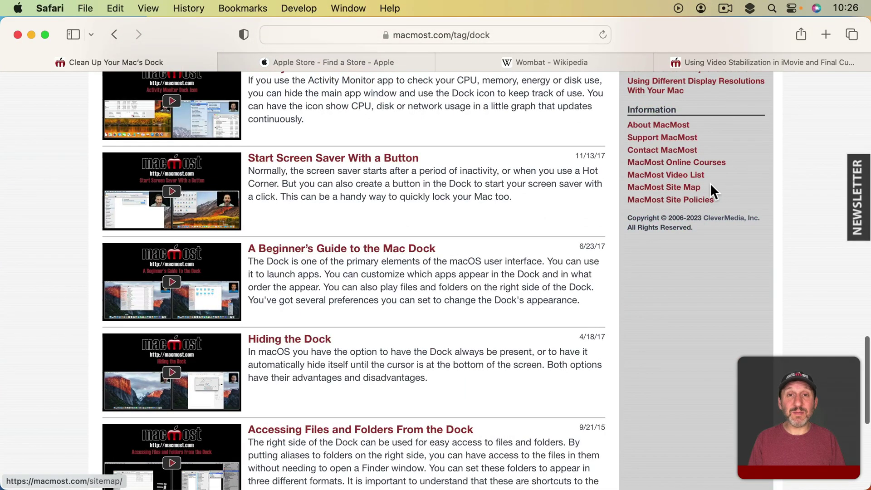
left_click(667, 176)
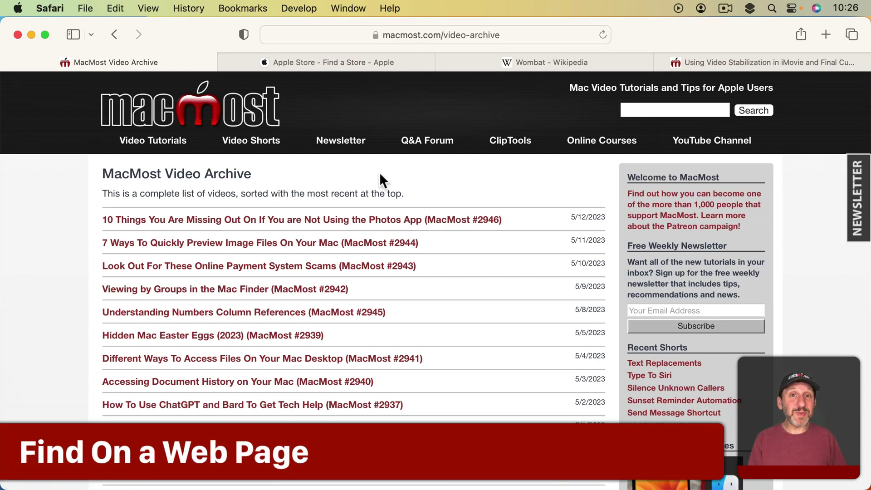
scroll(379, 334, "down", 10)
scroll(375, 328, "down", 20)
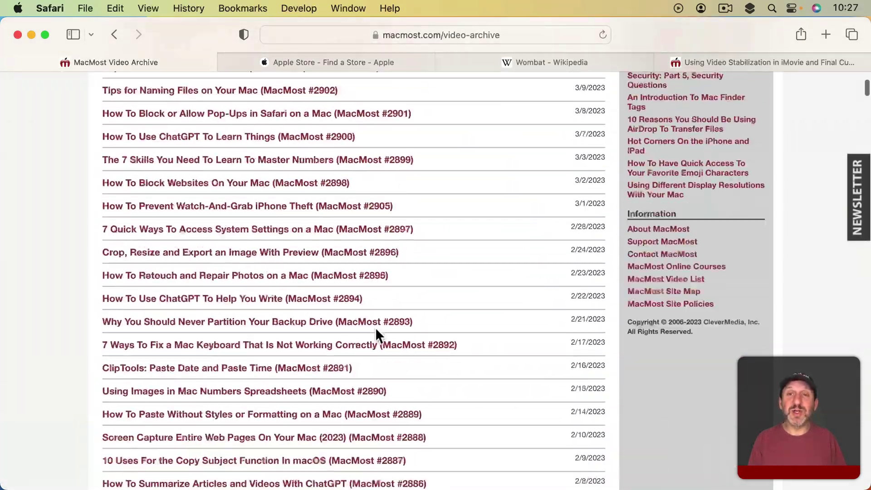
- Search the top of the MacMost archive for 'imovie' with Find, keeping Contains matching
key("super+Up")
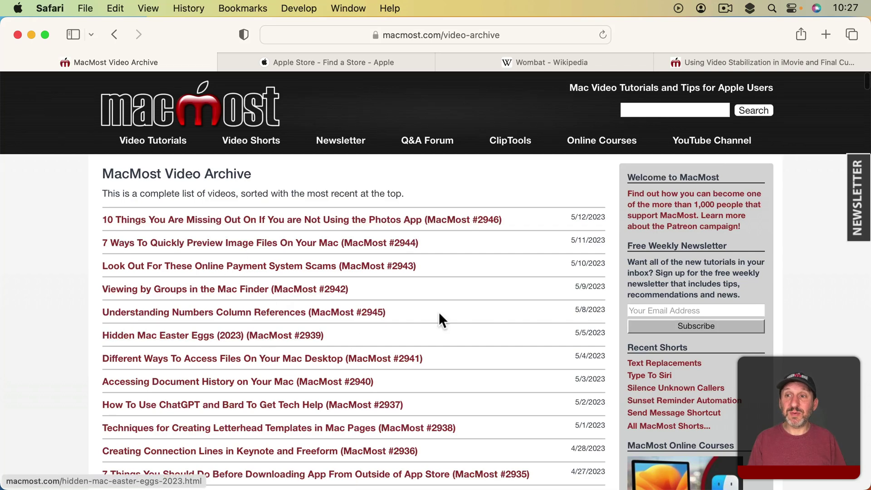
left_click(115, 9)
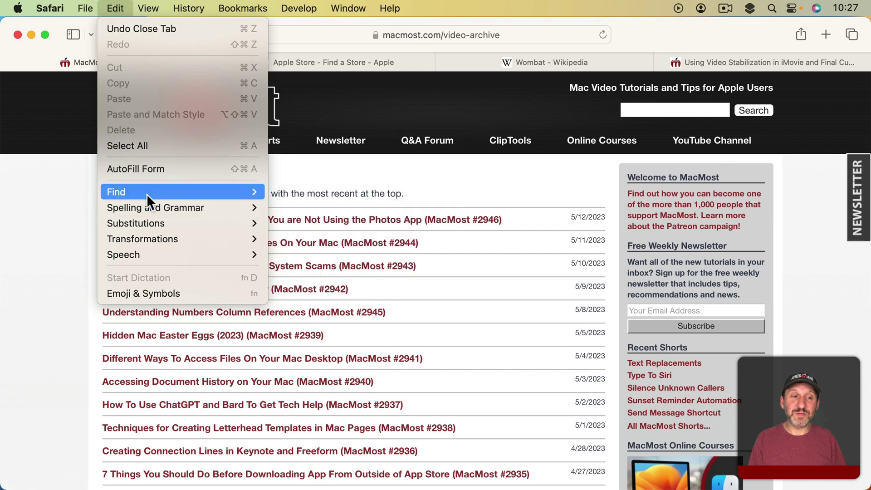
mouse_move(212, 191)
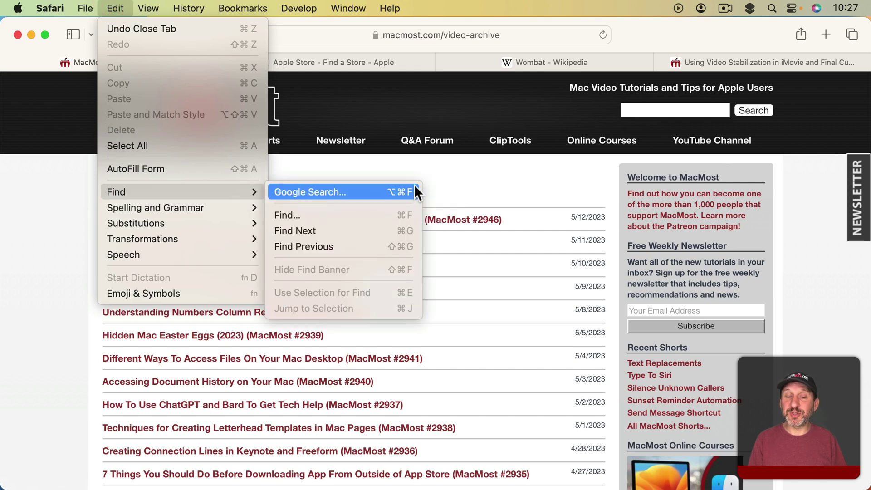
left_click(380, 213)
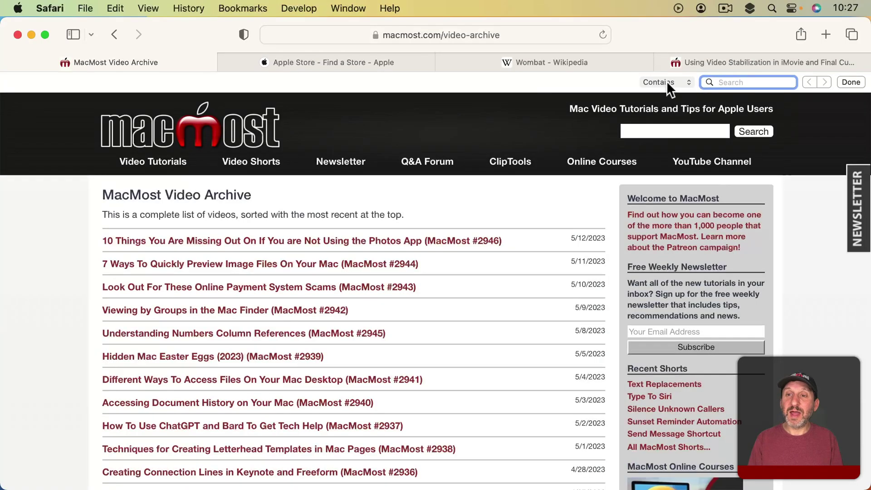
left_click(666, 82)
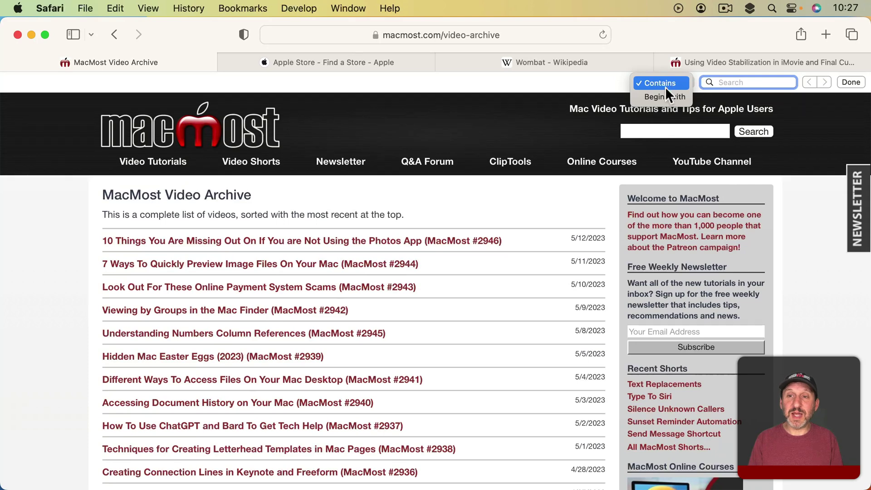
left_click(594, 88)
type("imov")
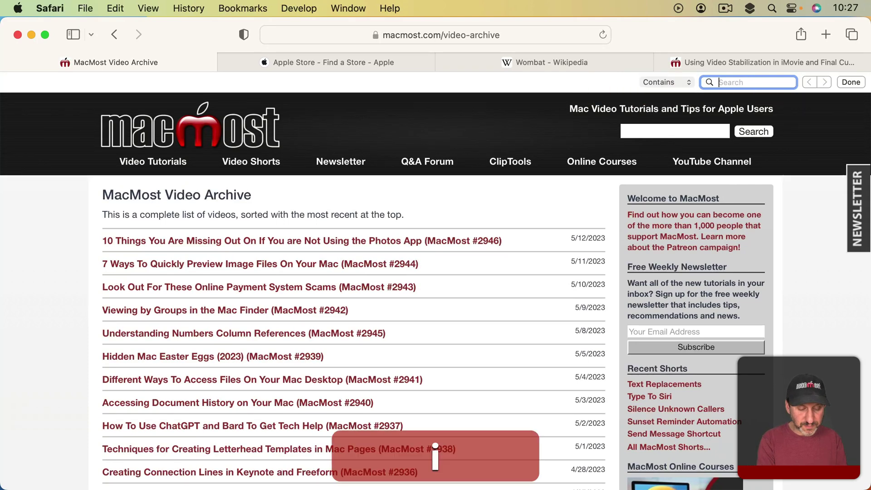
type("ie")
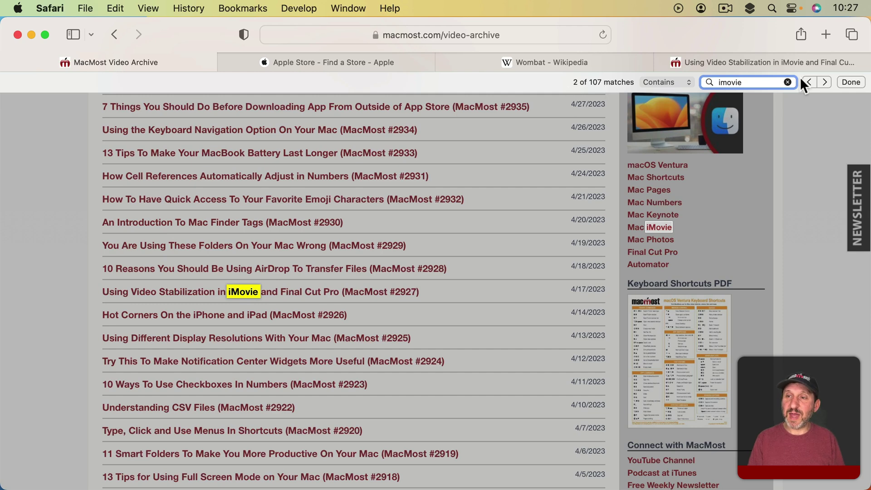
- Step through the imovie matches to match 8 of 107
left_click(824, 82)
left_click(823, 83)
left_click(824, 83)
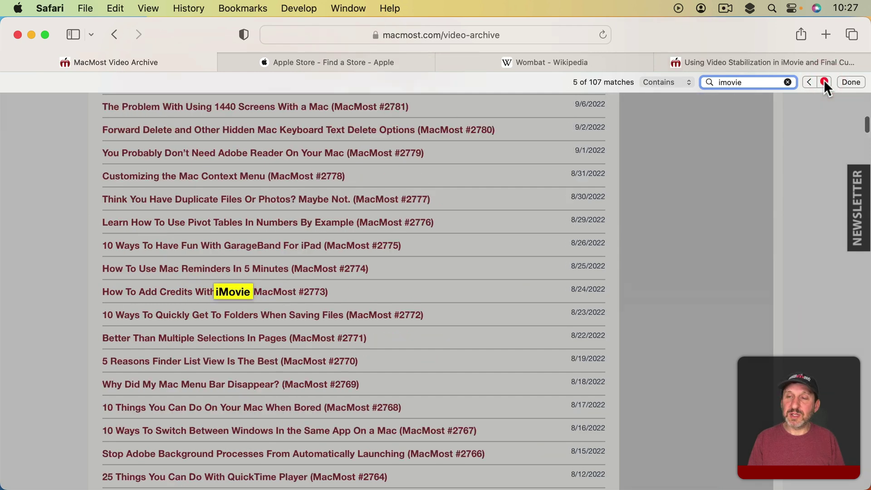
left_click(824, 82)
left_click(824, 82)
left_click(824, 82)
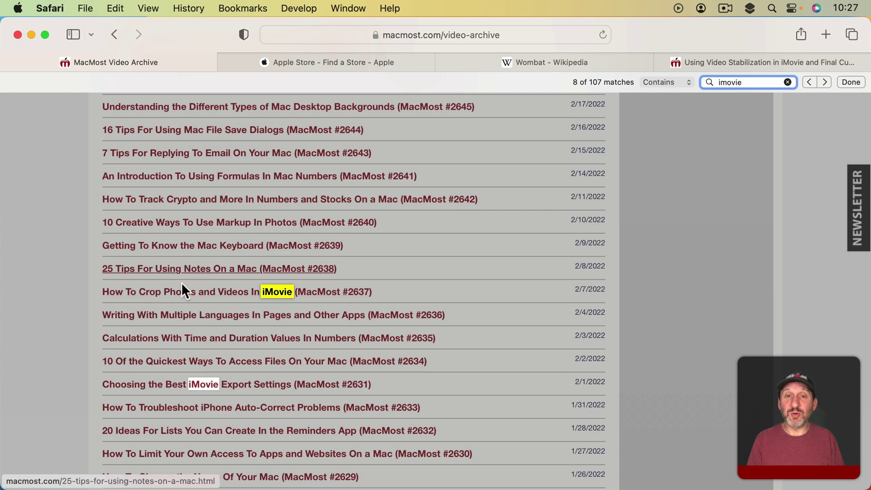
- Find 'habitat' in the Wombat article and advance to match 2 of 3
left_click(546, 60)
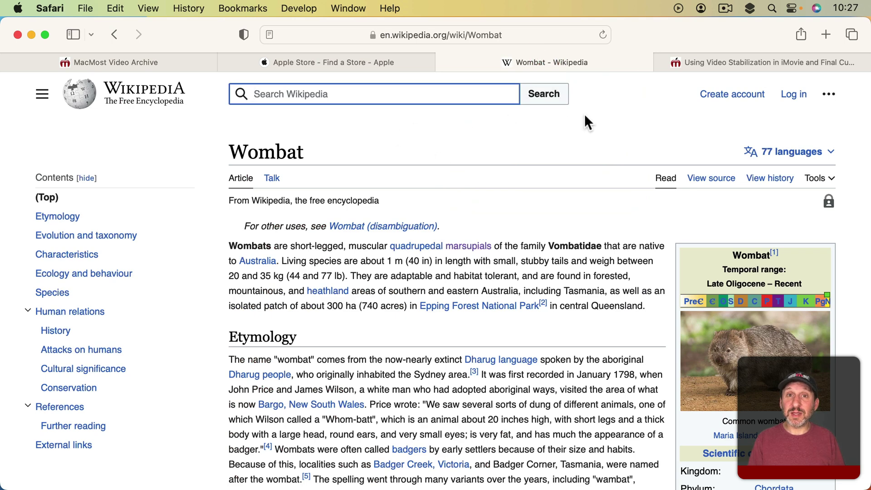
key("super+f")
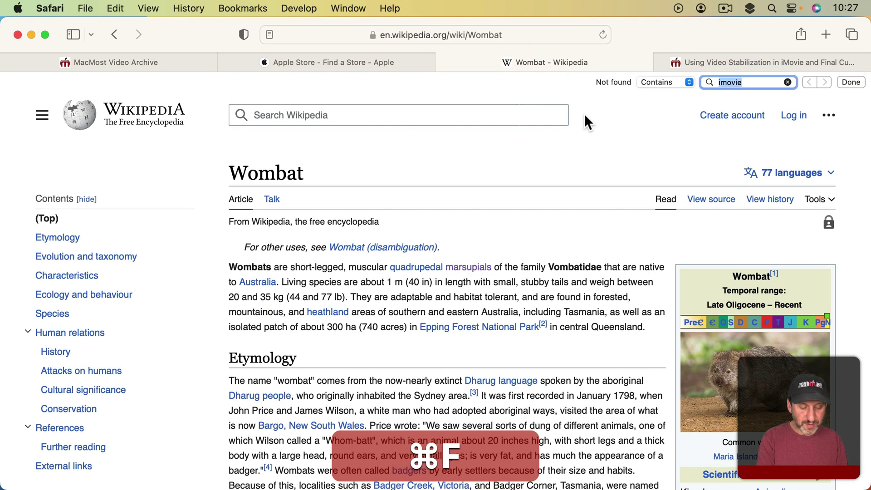
type("habitat")
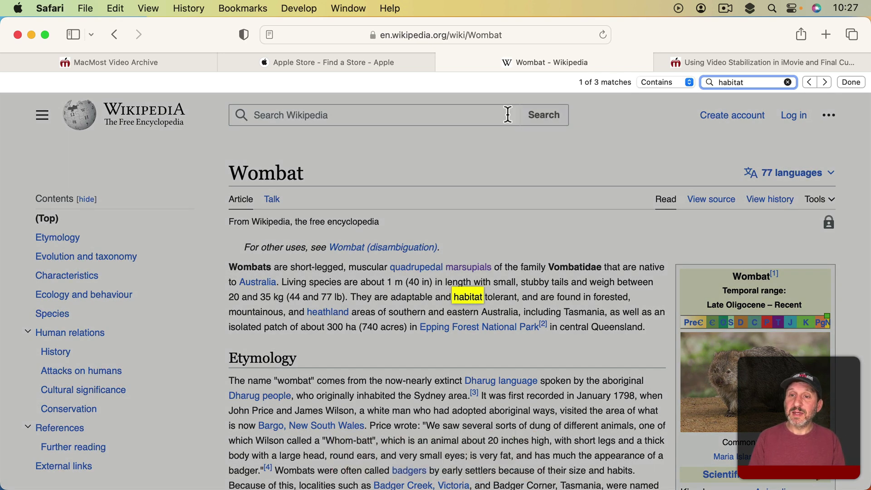
left_click(825, 82)
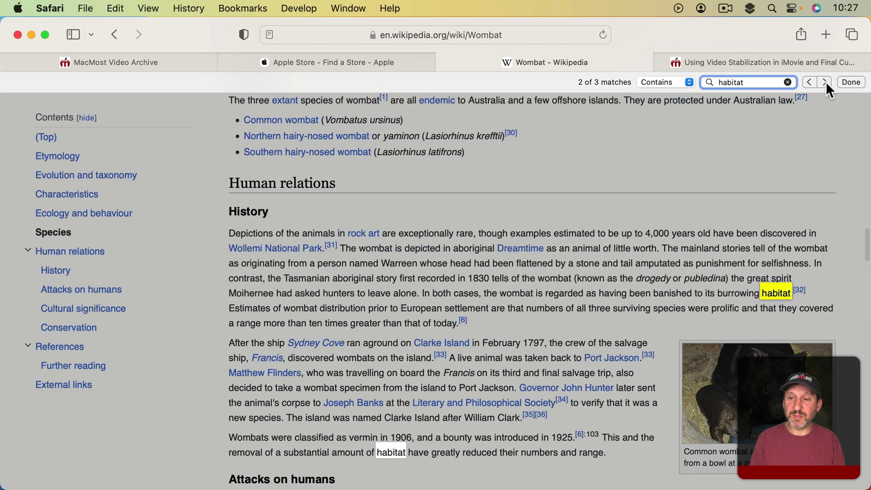